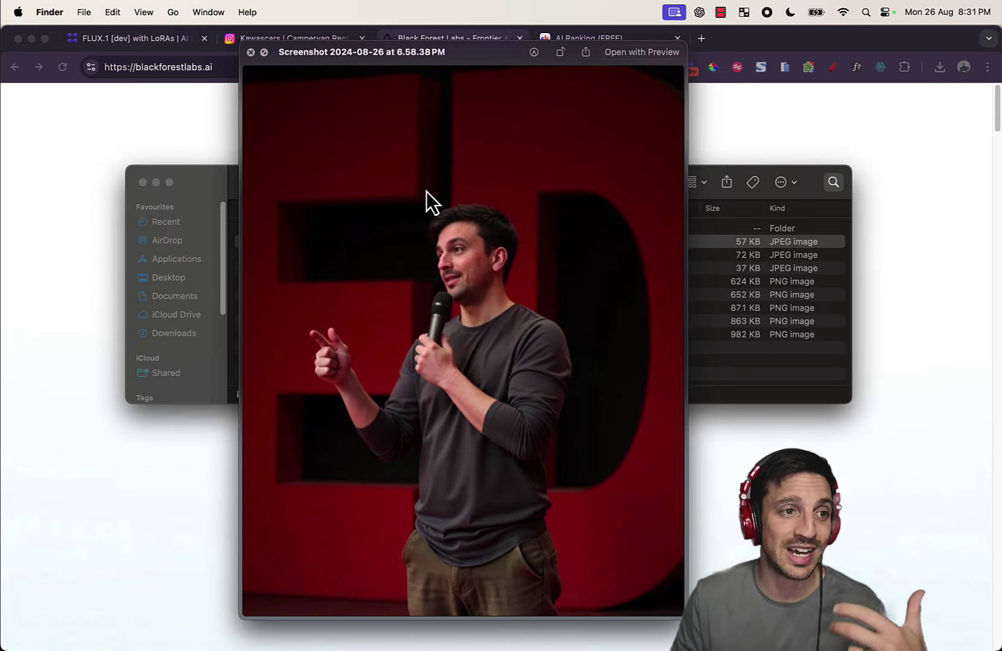
# Step: Step through the Ted Talk portrait previews to ted talk fail.png, then open the KAwascr folder
pyautogui.press('Down')
pyautogui.press('Down')
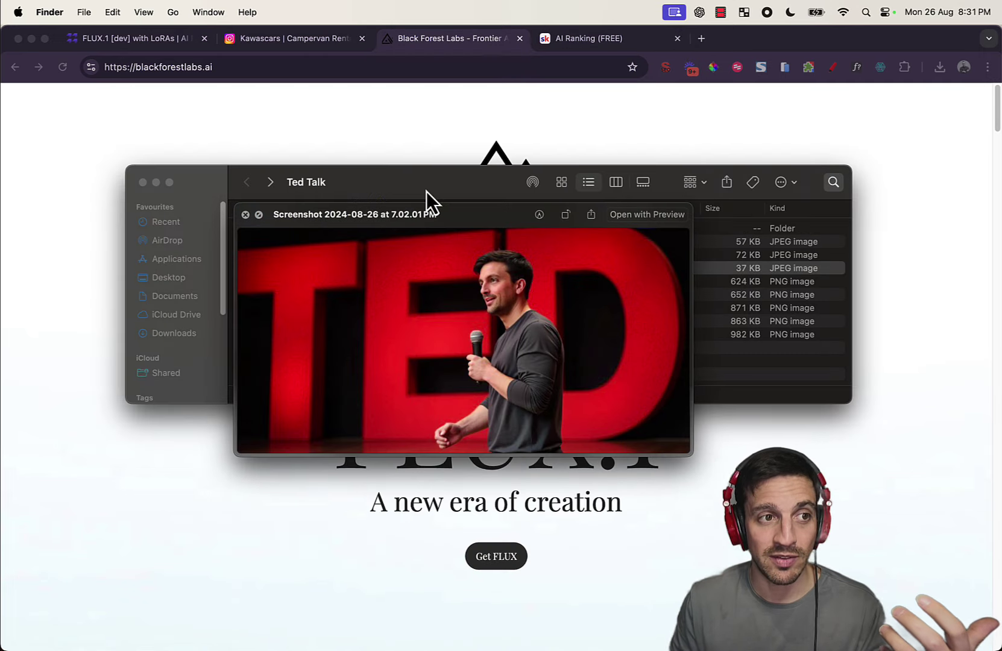
pyautogui.press('Down')
pyautogui.press('Down')
pyautogui.press('Down')
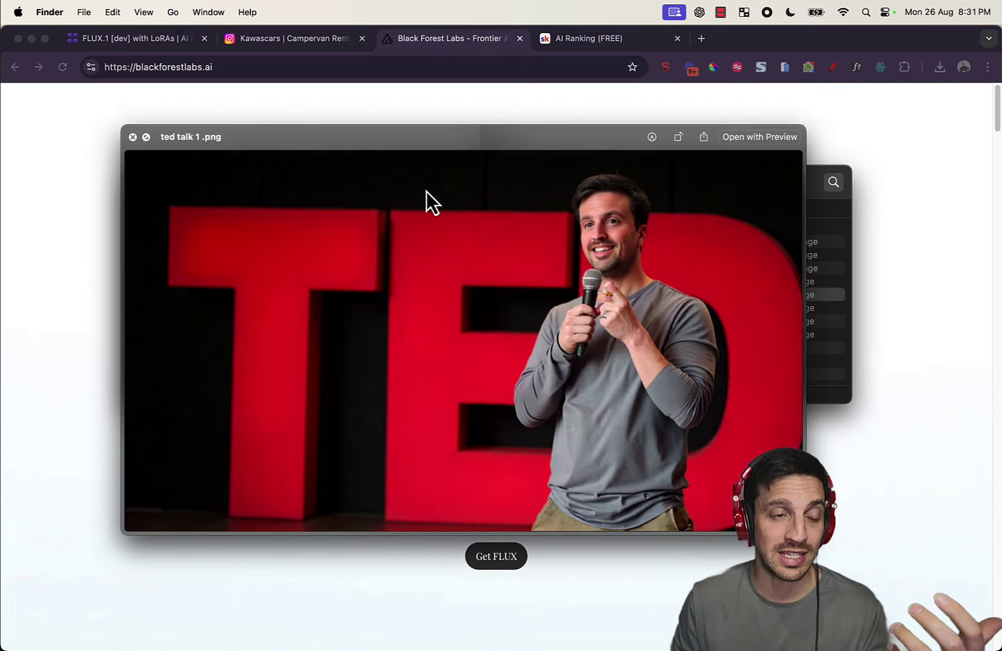
pyautogui.press('Up')
pyautogui.press('Up')
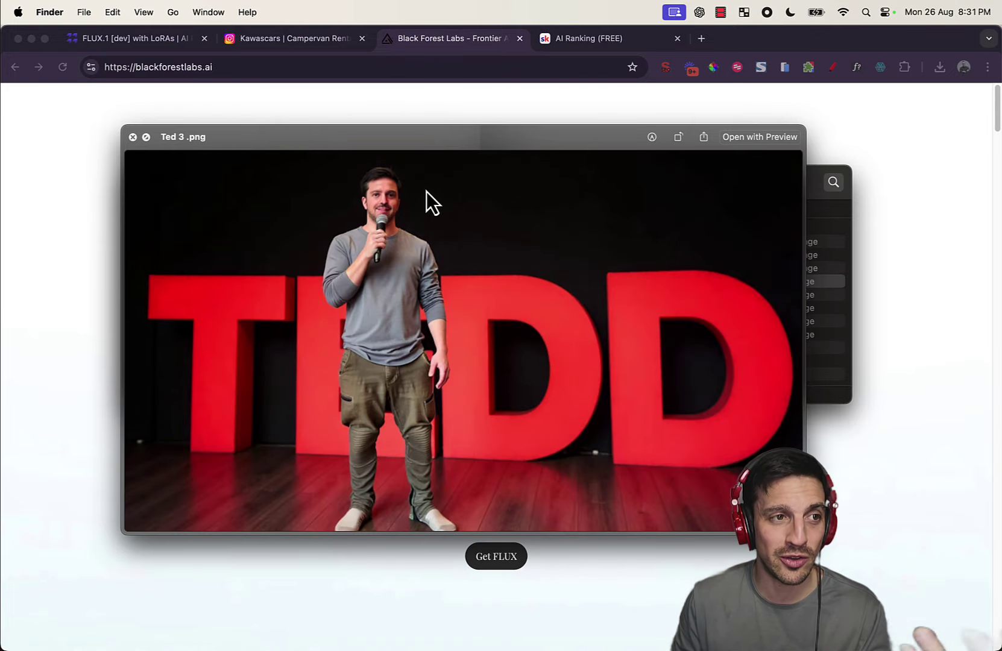
pyautogui.press('Down')
pyautogui.press('Down')
pyautogui.press('Down')
pyautogui.press('Down')
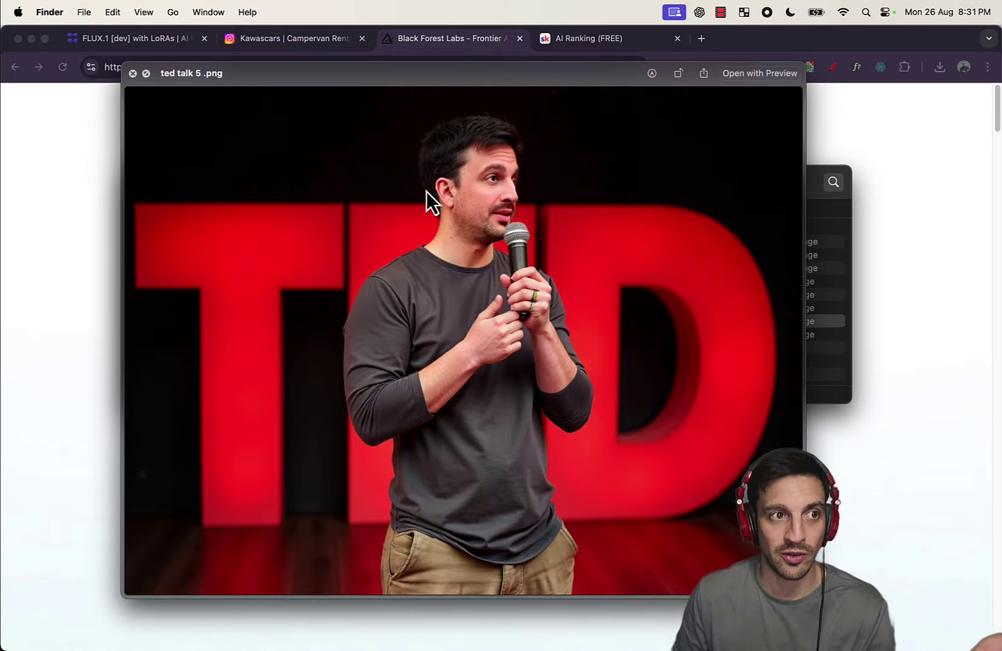
pyautogui.press('Up')
pyautogui.press('Up')
pyautogui.press('Up')
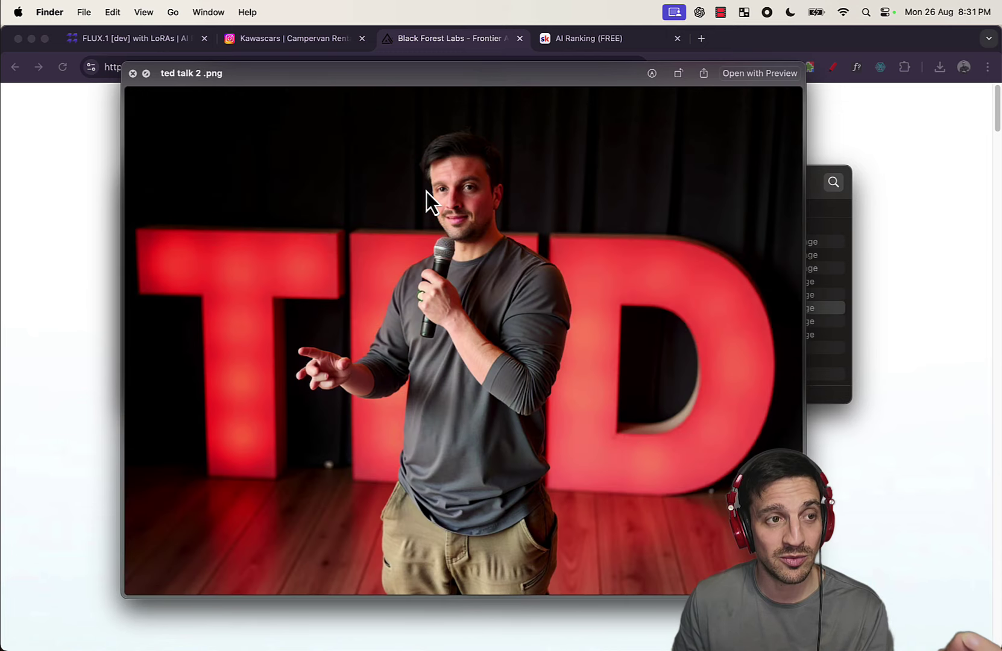
pyautogui.press('Up')
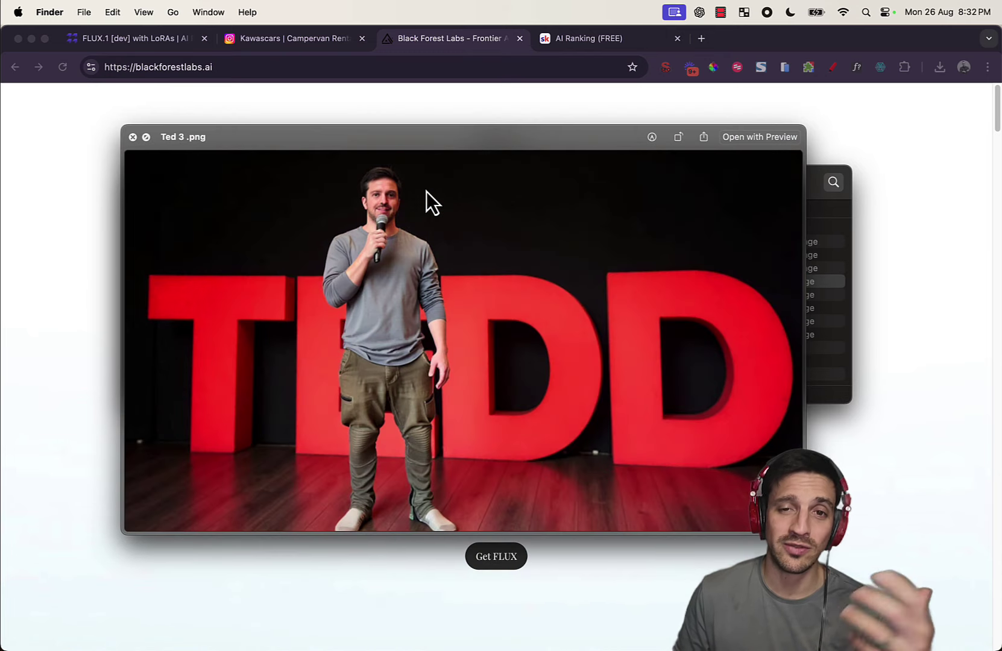
pyautogui.press('Up')
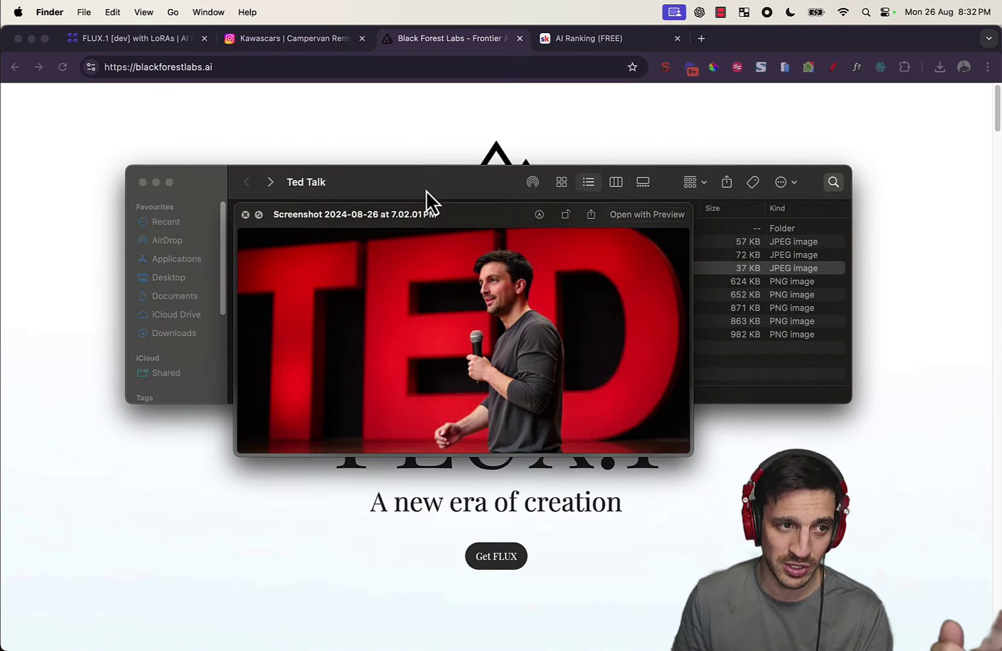
pyautogui.press('Down')
pyautogui.press('Down')
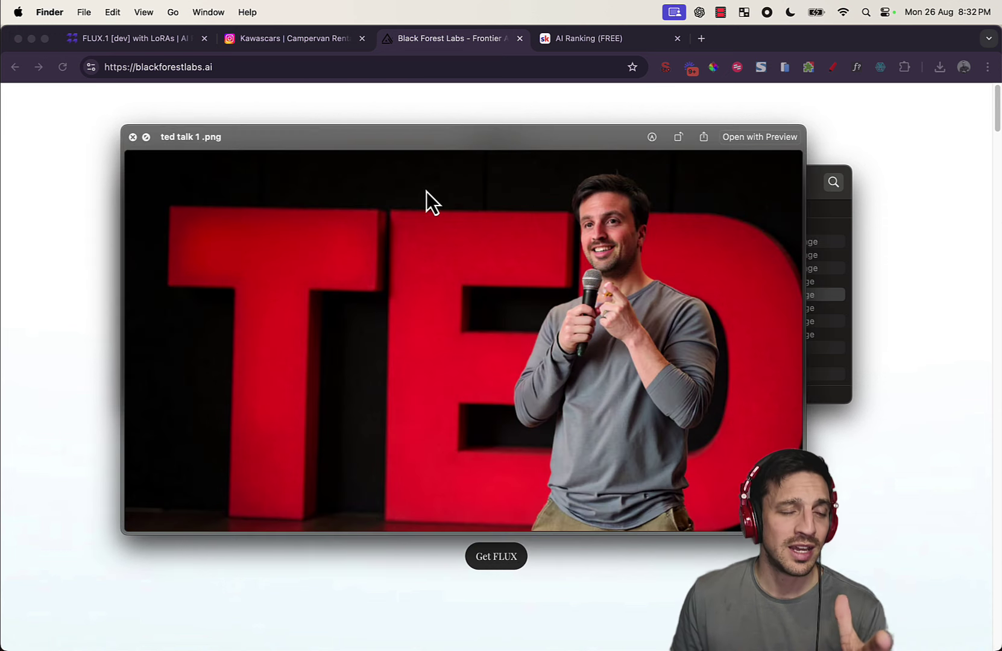
pyautogui.press('Down')
pyautogui.press('Down')
pyautogui.press('Down')
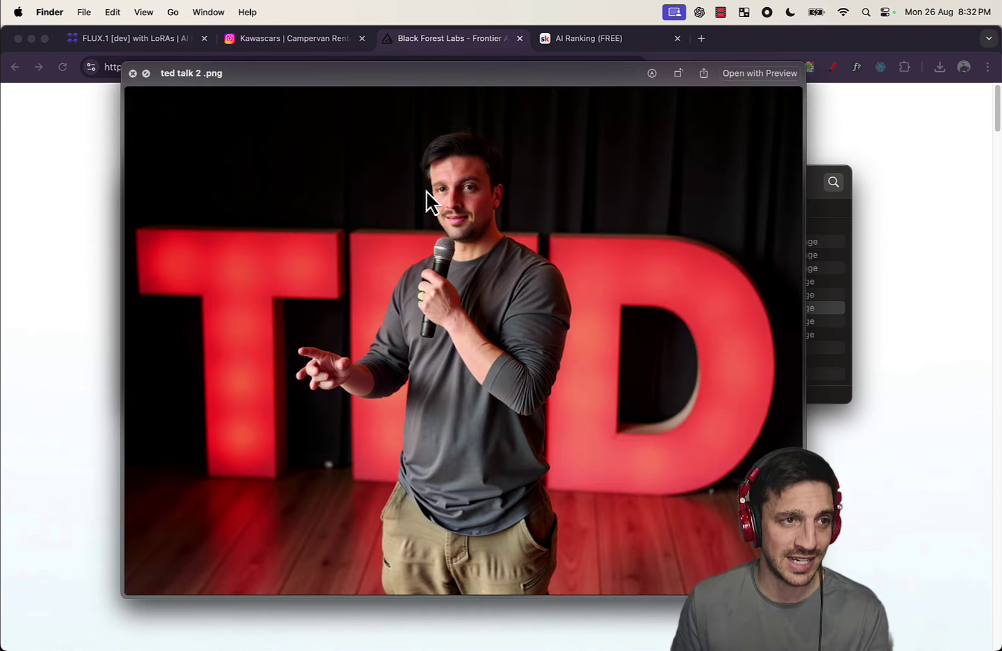
pyautogui.press('Down')
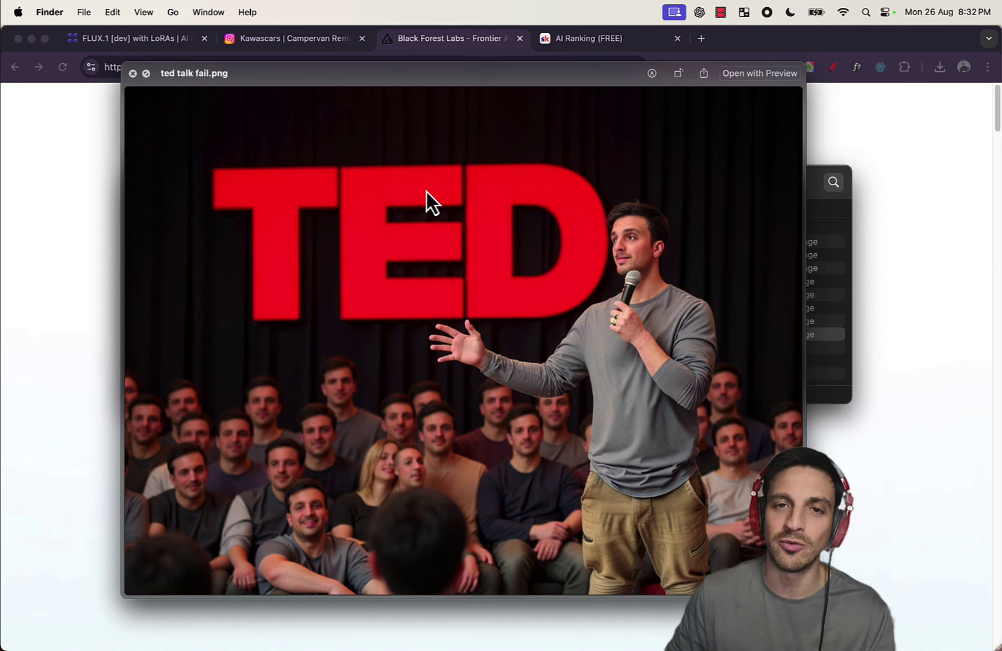
pyautogui.press('space')
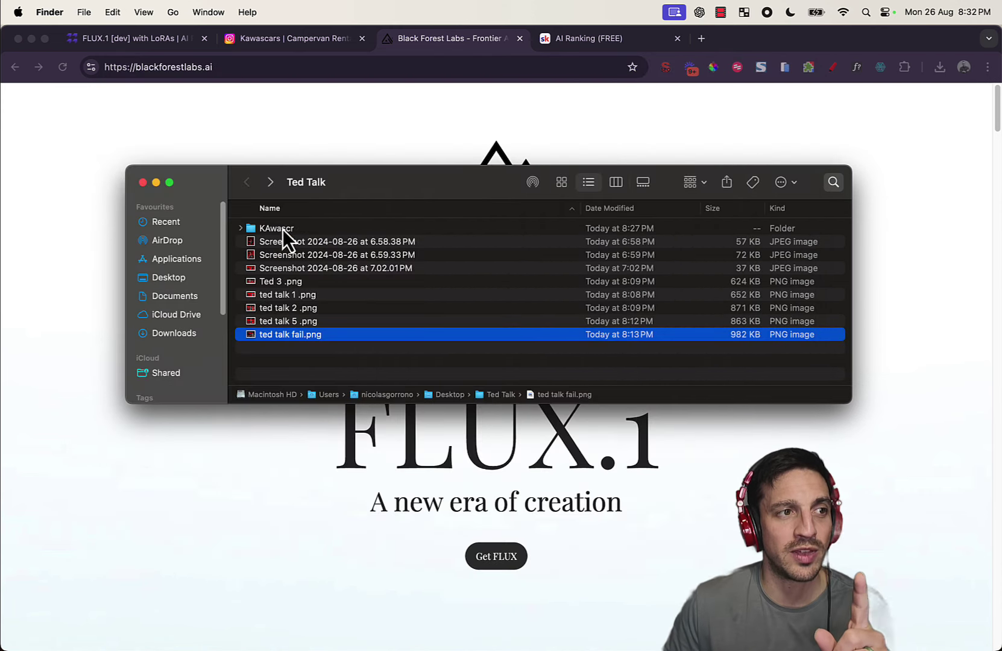
pyautogui.doubleClick(283, 229)
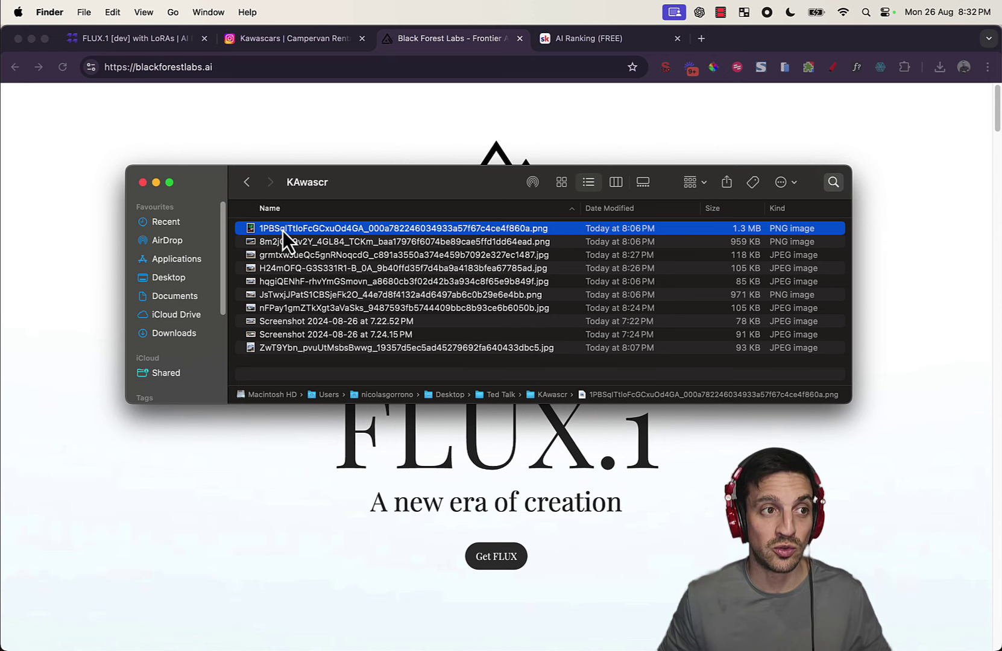
# Step: Close Finder, switch to the Kawascars campervan post and advance two slides to its characteristics
pyautogui.press('super+w')
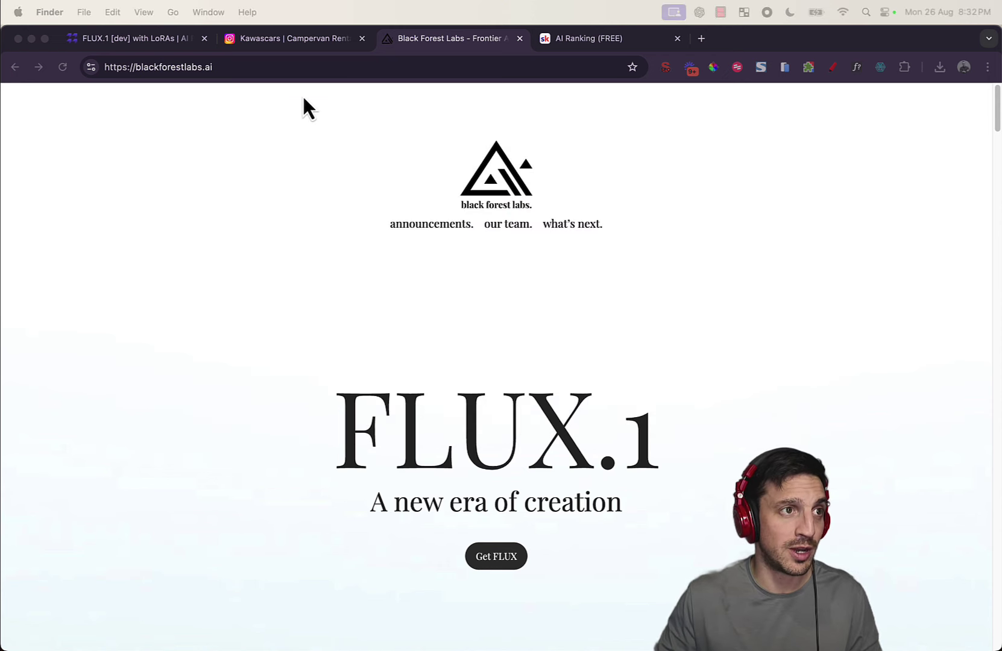
pyautogui.click(286, 43)
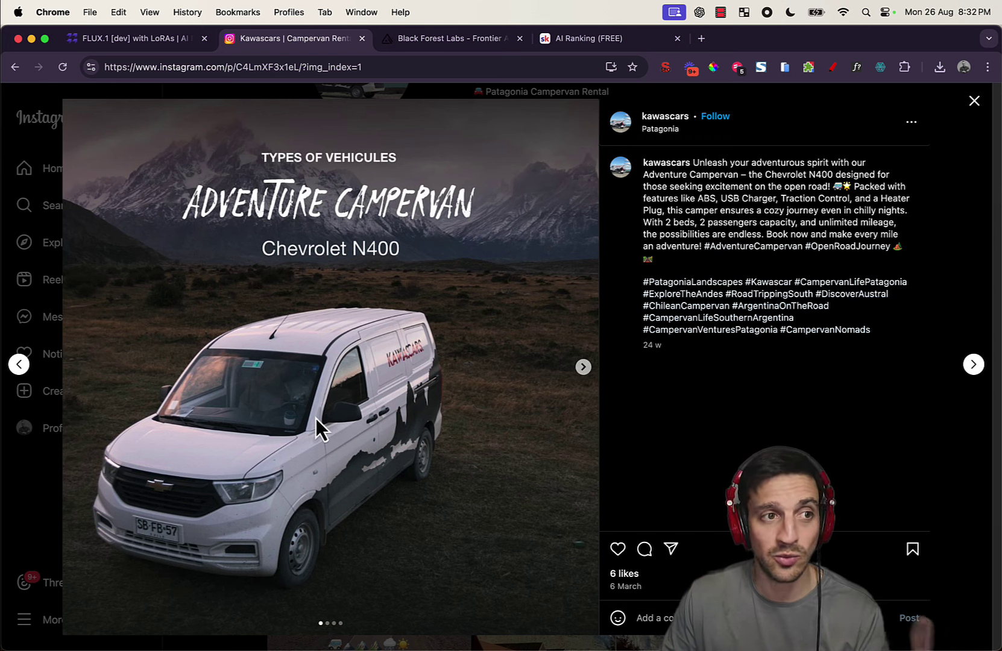
pyautogui.click(585, 369)
pyautogui.click(583, 368)
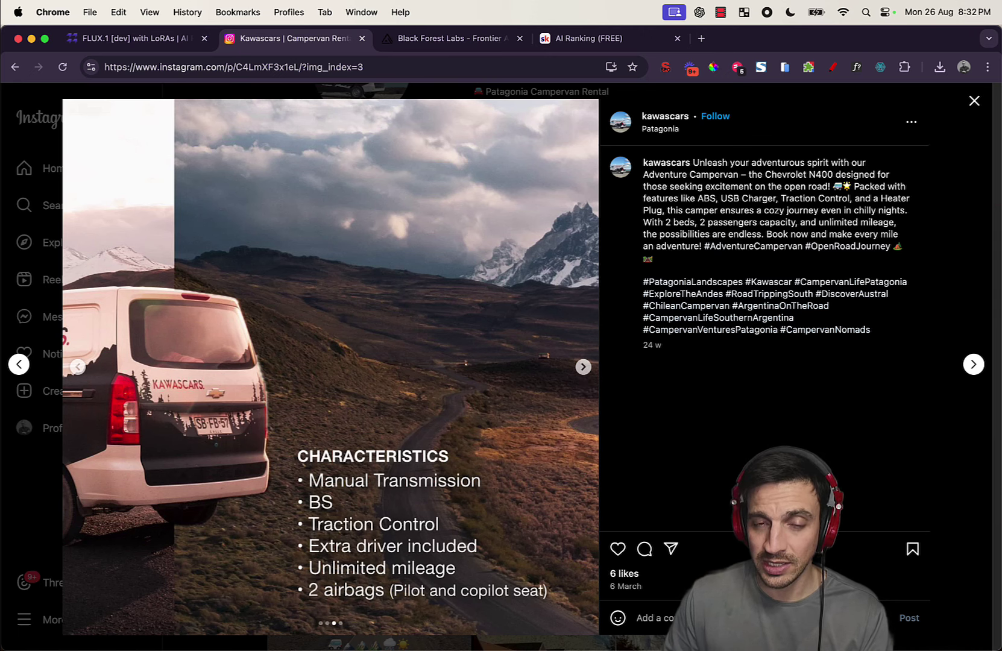
pyautogui.moveTo(1001, 241); pyautogui.dragTo(267, 256)
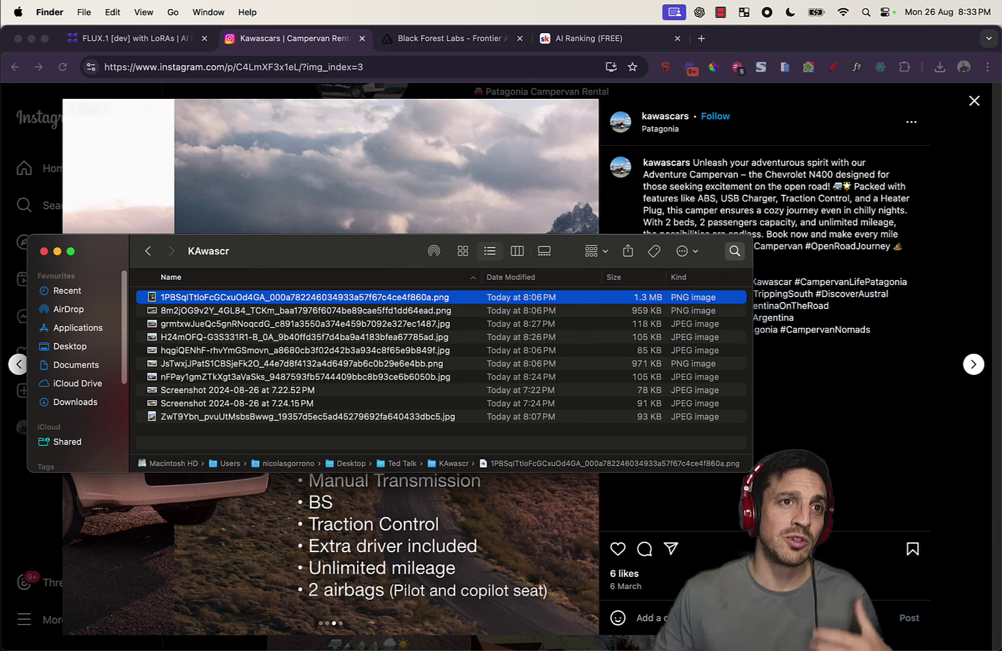
# Step: Quick Look the KAwascr van photos, stepping past the lakeside shot and back to the seated woman
pyautogui.press('space')
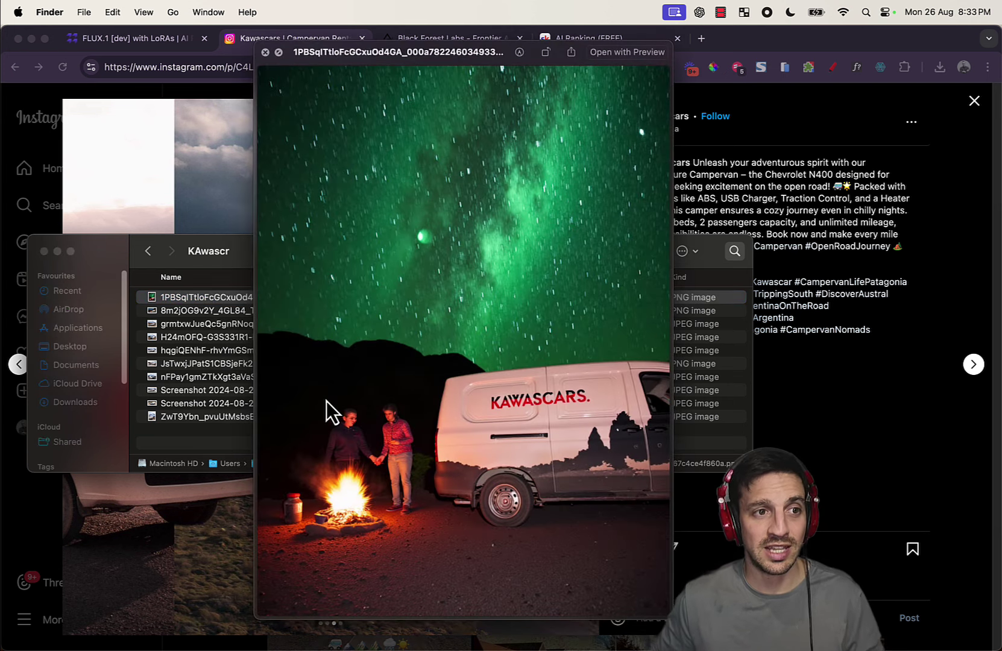
pyautogui.press('Down')
pyautogui.press('Down')
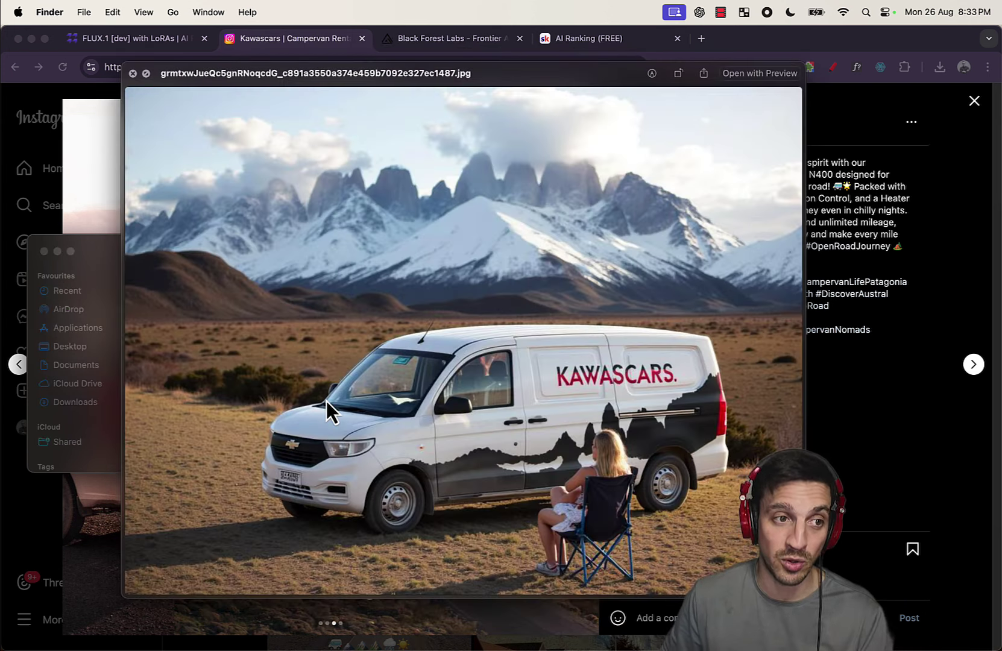
pyautogui.press('Down')
pyautogui.press('Down')
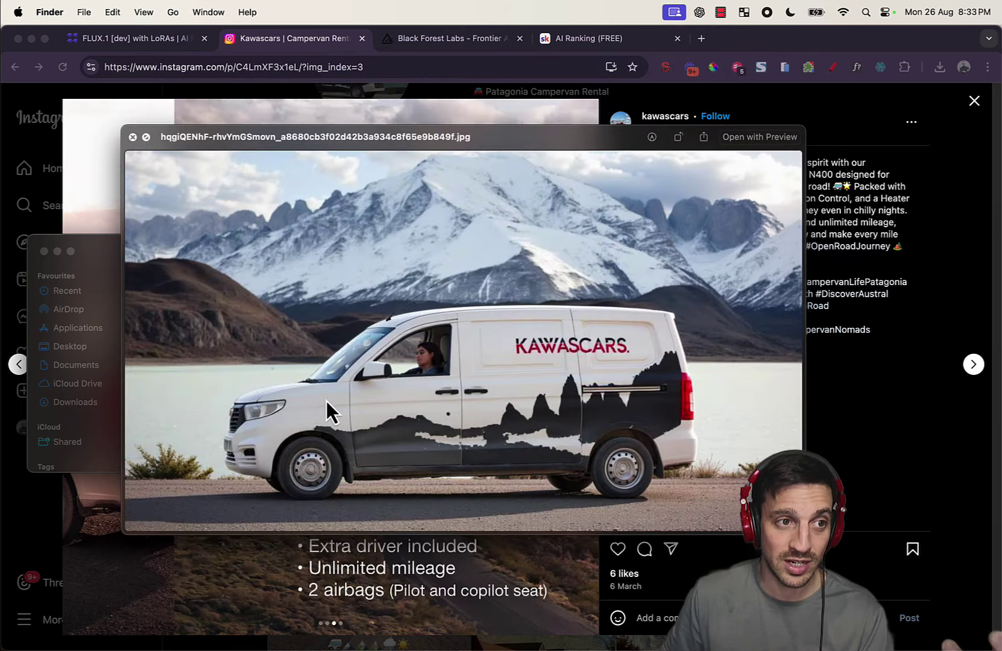
pyautogui.press('Down')
pyautogui.press('Down')
pyautogui.press('Down')
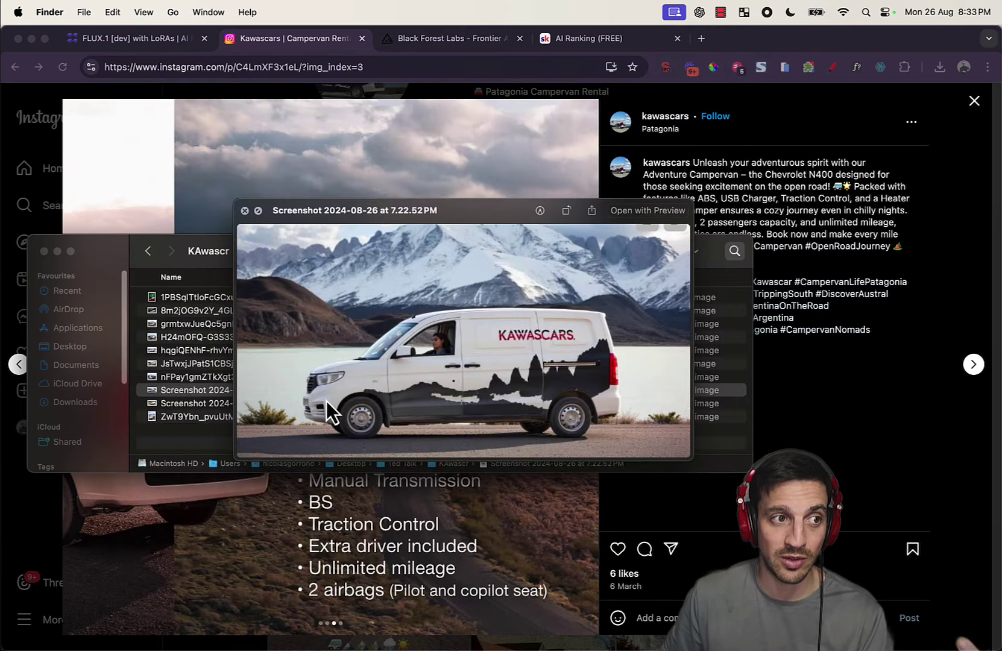
pyautogui.press('Down')
pyautogui.press('Up')
pyautogui.press('Up')
pyautogui.press('Up')
pyautogui.press('Up')
pyautogui.press('Up')
pyautogui.press('Up')
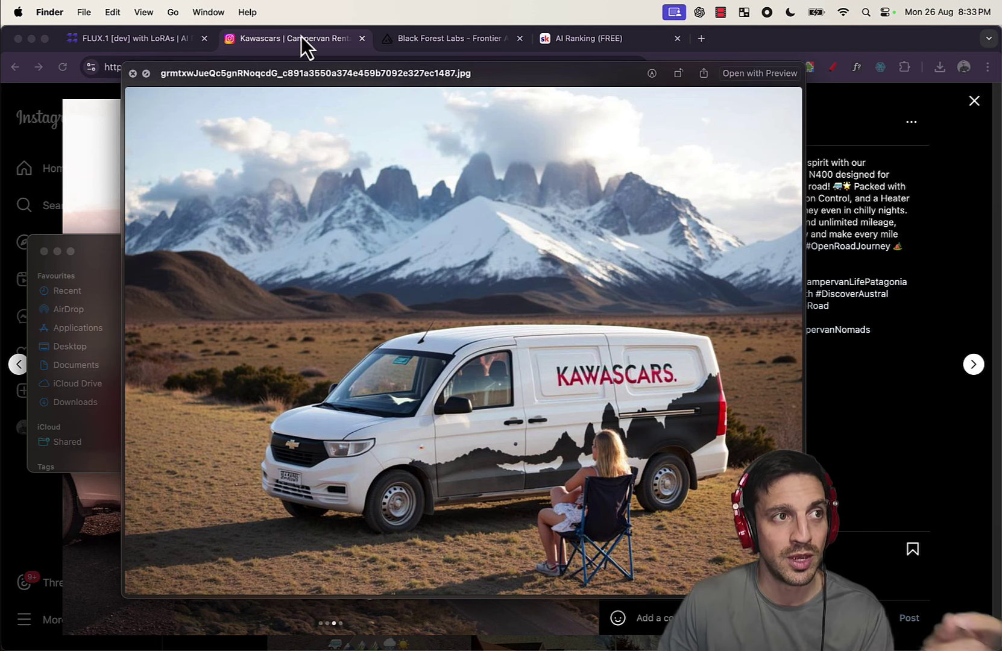
pyautogui.press('space')
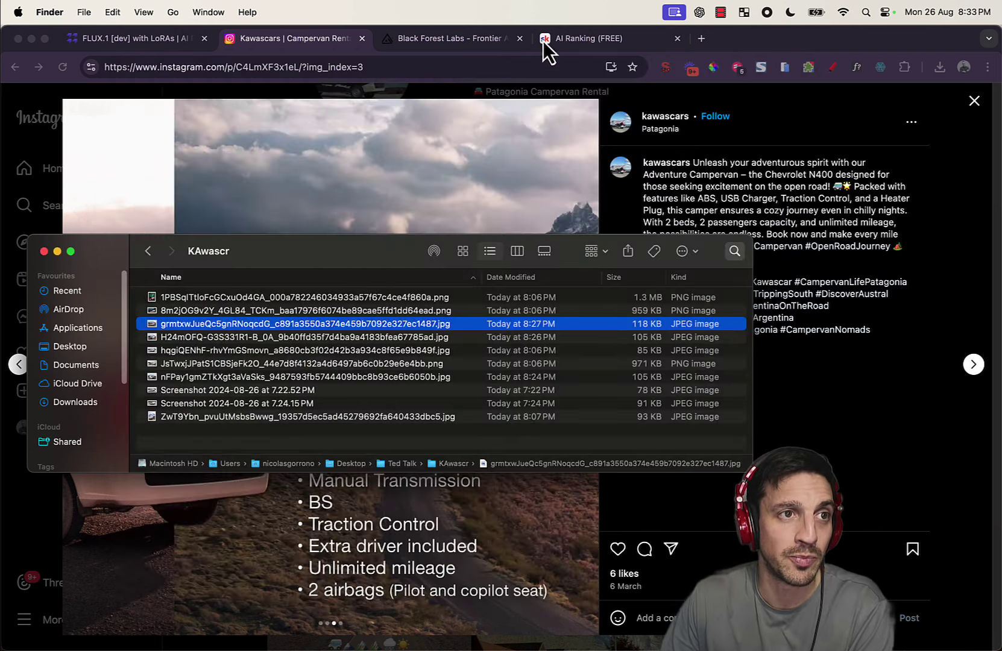
# Step: Switch to the AI Ranking (FREE) Skool community tab in Chrome
pyautogui.click(543, 41)
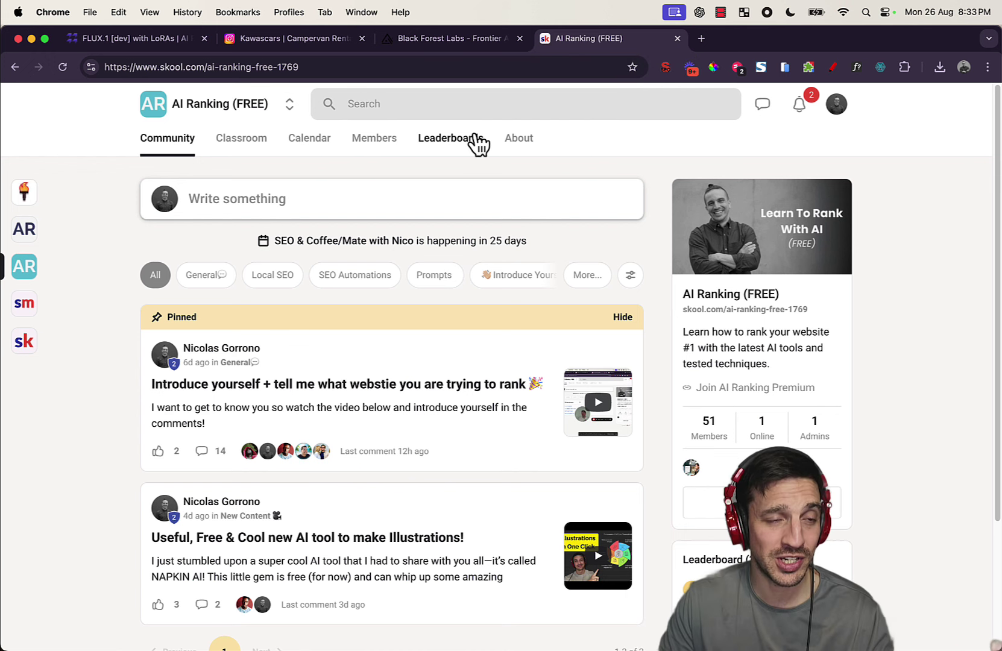
# Step: Switch to the FLUX.1 [dev] with LoRAs tab and go back up to the Model Gallery
pyautogui.click(164, 38)
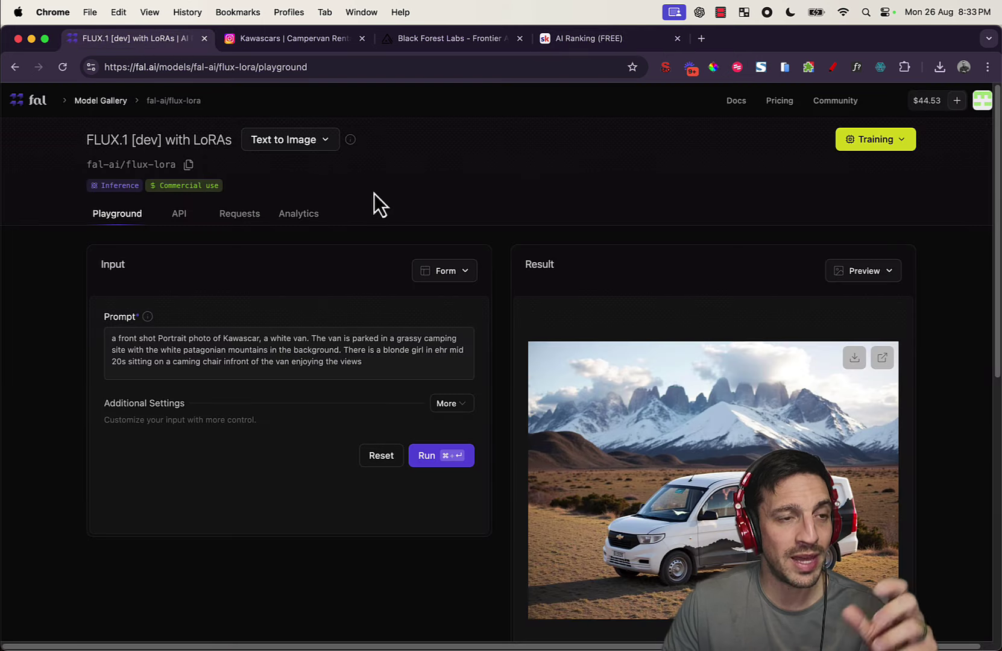
pyautogui.click(101, 101)
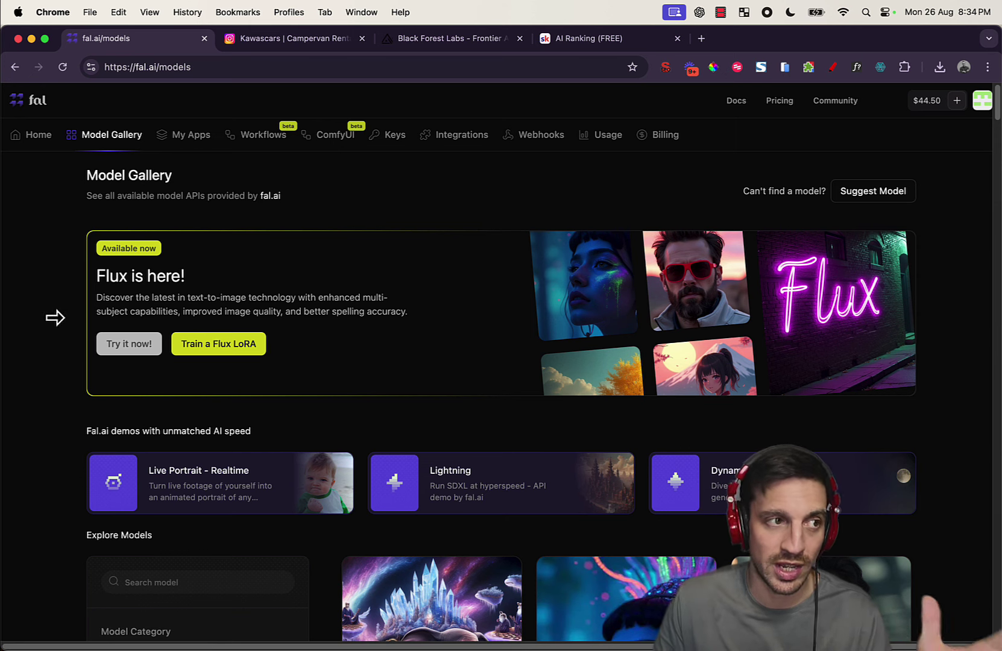
# Step: Scroll down through the Model Gallery page and back to the top
pyautogui.scroll(-1, 325, 378)
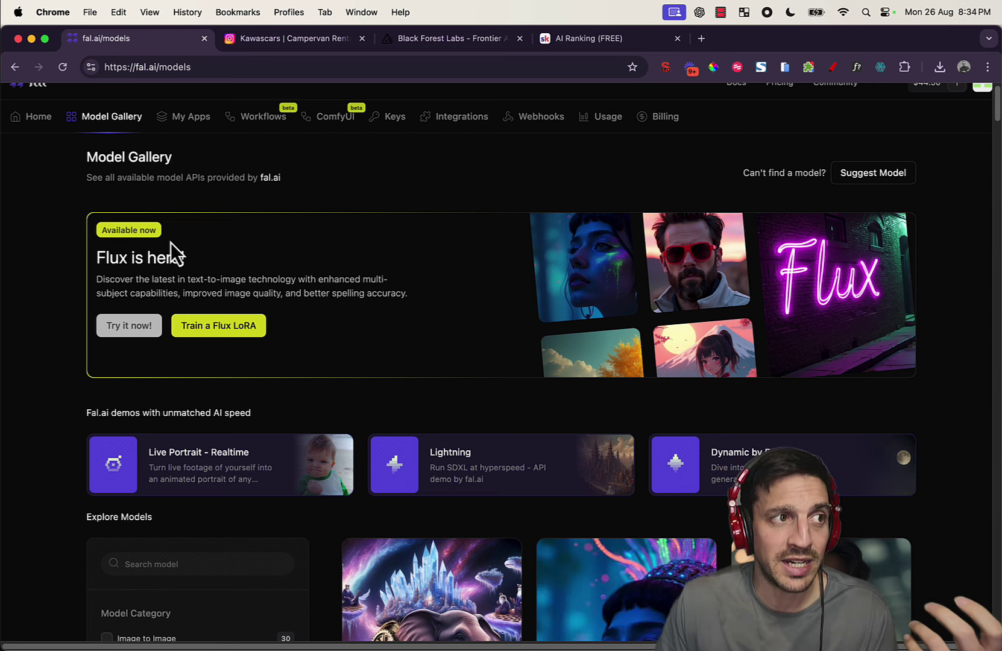
pyautogui.scroll(1, 166, 223)
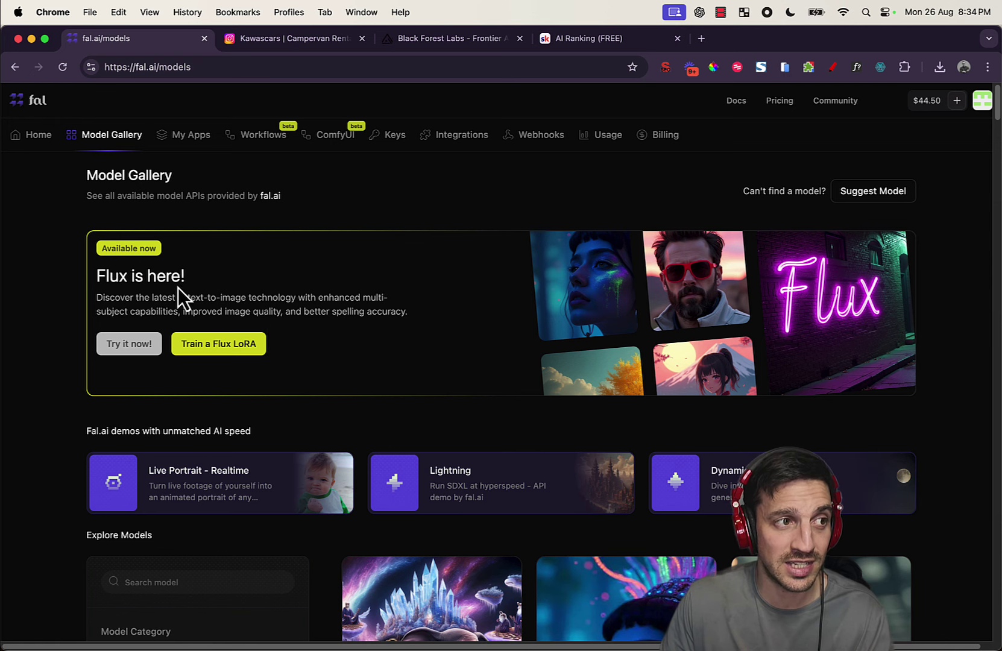
# Step: Open the Train a Flux LoRA page and dismiss the training-image file picker without adding images
pyautogui.click(211, 351)
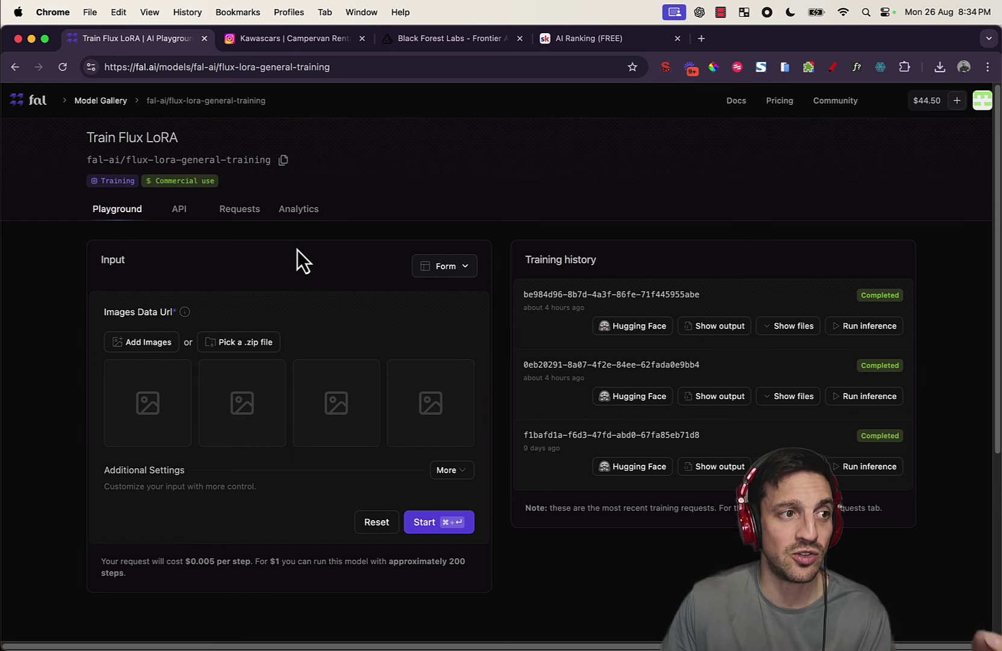
pyautogui.click(151, 346)
pyautogui.click(875, 452)
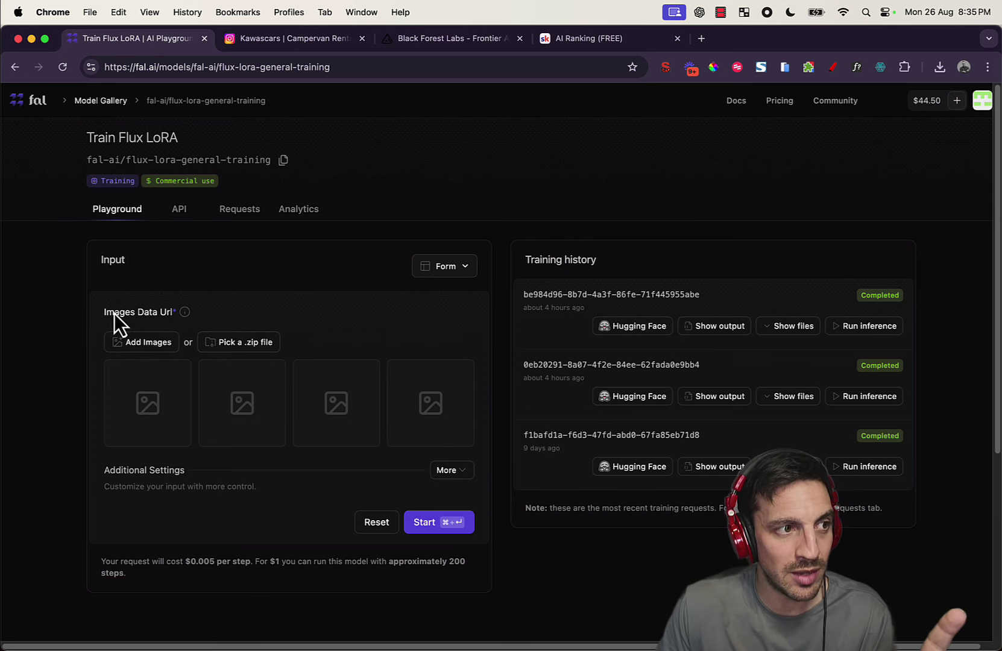
pyautogui.moveTo(185, 314)
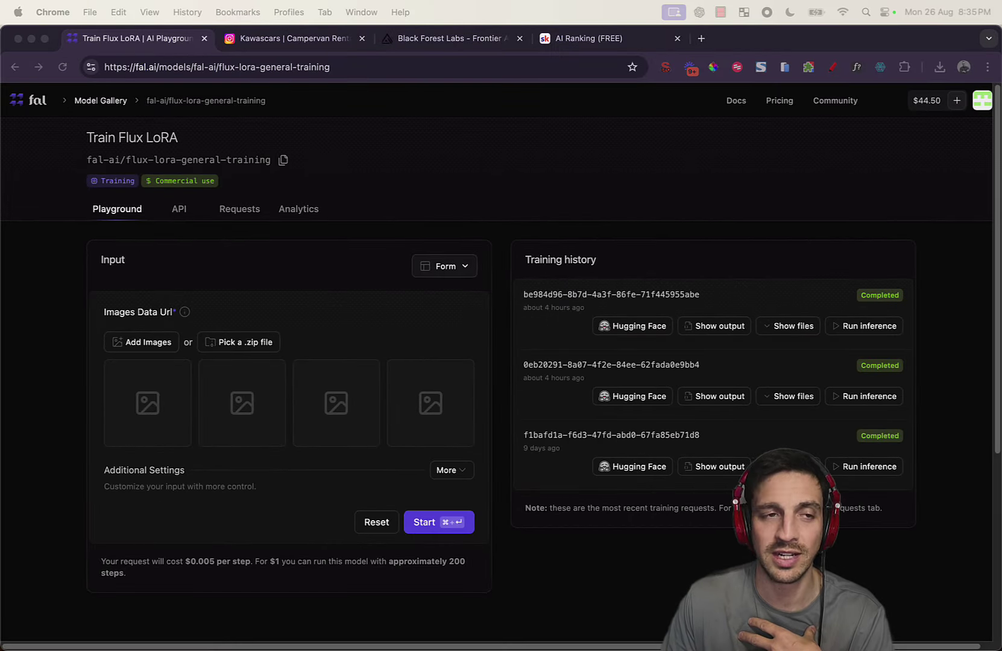
# Step: Bring up the Lora folder window and Quick Look the newest personal photos
pyautogui.press('super+Tab')
pyautogui.moveTo(349, 96); pyautogui.dragTo(406, 152)
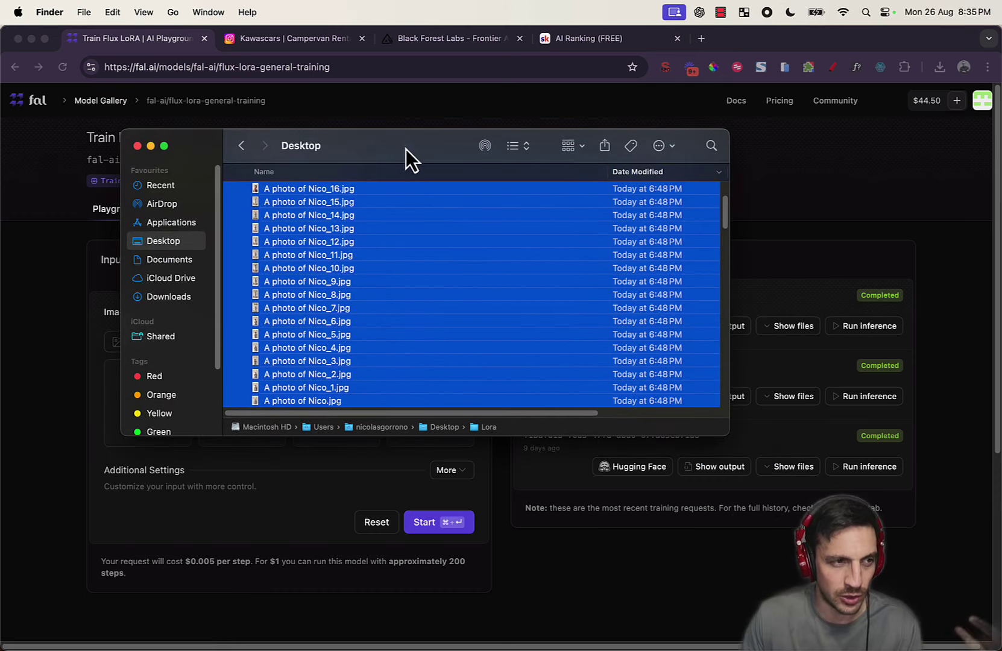
pyautogui.scroll(-6, 441, 349)
pyautogui.click(439, 336)
pyautogui.scroll(8, 439, 340)
pyautogui.scroll(3, 439, 338)
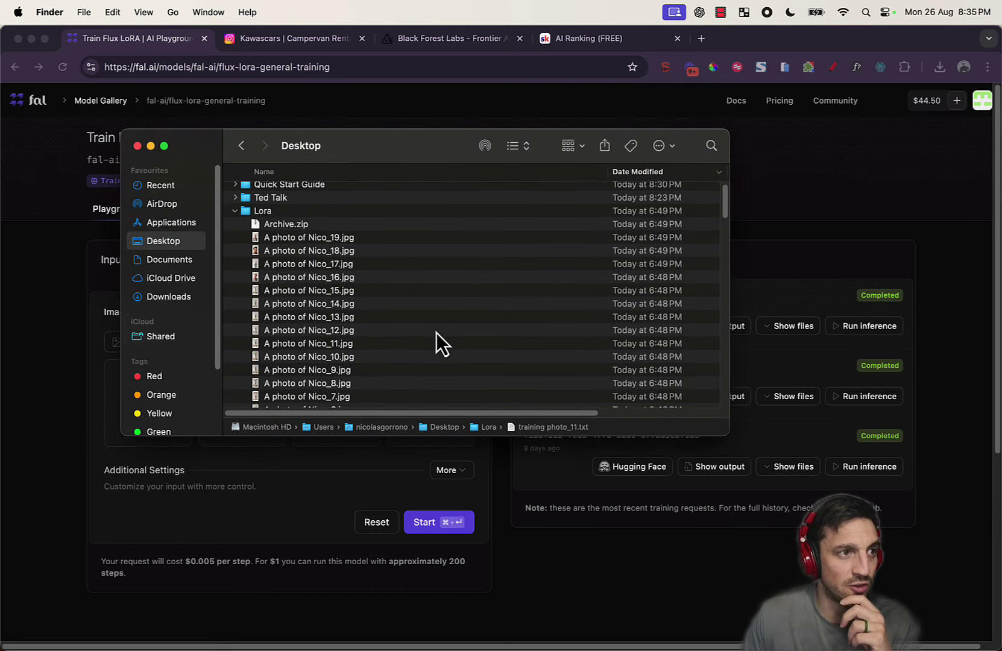
pyautogui.click(334, 248)
pyautogui.click(335, 238)
pyautogui.press('space')
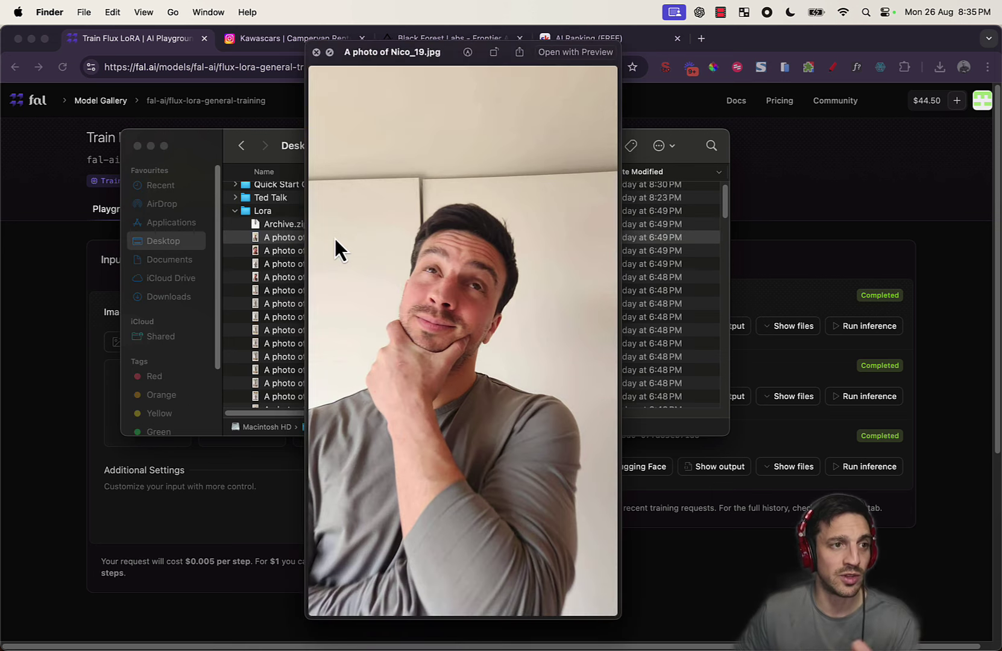
pyautogui.press('Down')
pyautogui.press('Down')
pyautogui.press('Down')
pyautogui.press('Down')
pyautogui.press('Down')
pyautogui.press('Down')
pyautogui.press('Down')
pyautogui.press('Down')
pyautogui.press('Down')
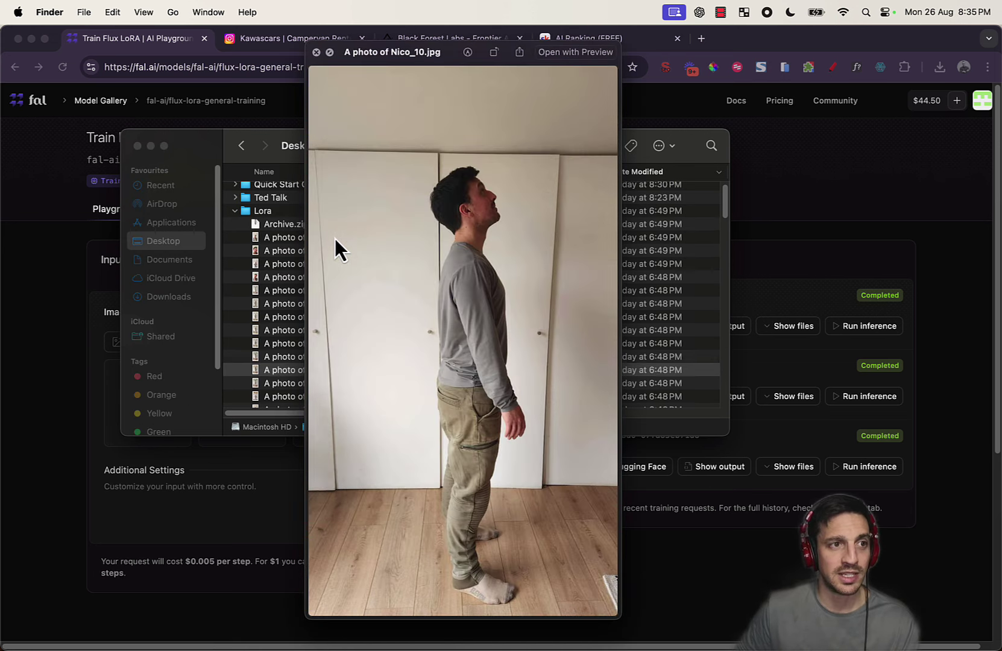
pyautogui.press('Down')
pyautogui.press('Down')
pyautogui.press('Down')
pyautogui.press('Down')
pyautogui.press('Down')
pyautogui.press('Down')
pyautogui.press('Down')
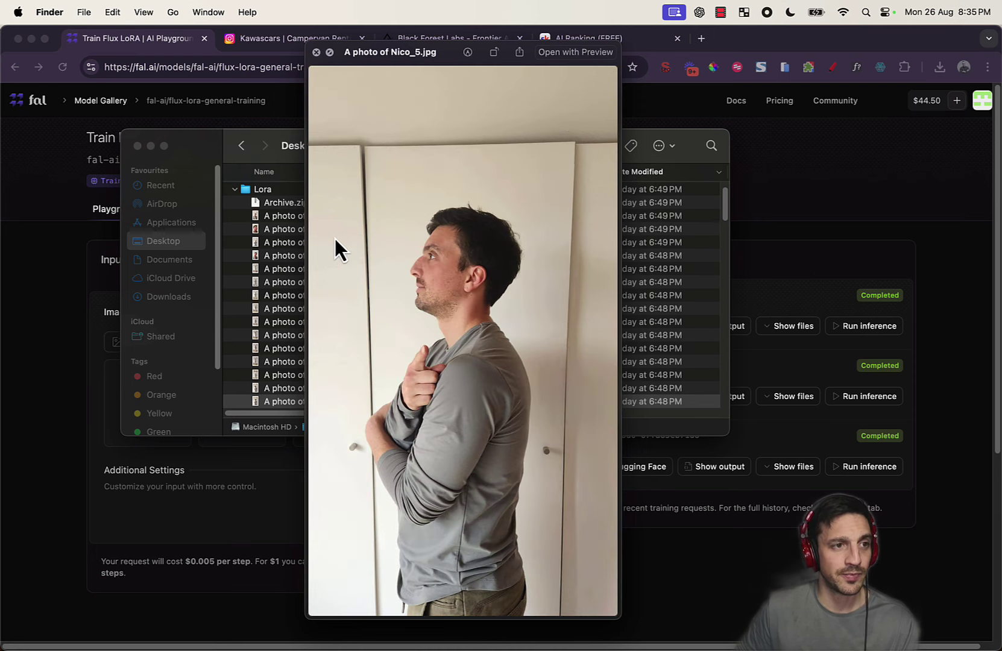
pyautogui.press('space')
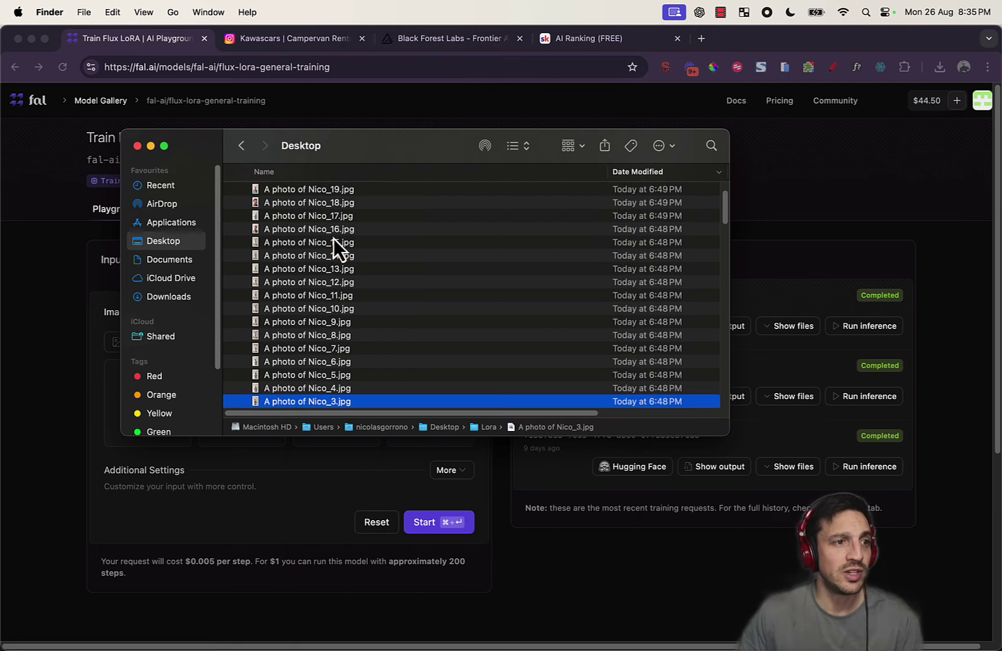
# Step: Browse further down the Lora folder, selecting photos, training photo_18.txt and training photo_1.jpg
pyautogui.scroll(-3, 408, 273)
pyautogui.scroll(-3, 414, 279)
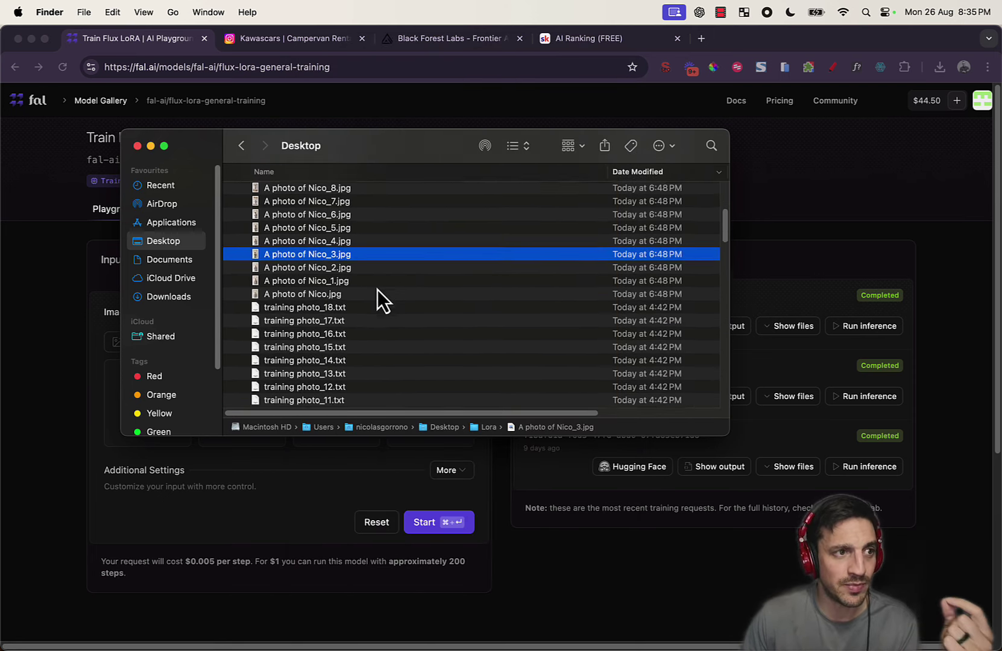
pyautogui.click(373, 281)
pyautogui.click(460, 291)
pyautogui.scroll(-10, 460, 299)
pyautogui.scroll(-5, 461, 299)
pyautogui.scroll(2, 462, 300)
pyautogui.click(412, 370)
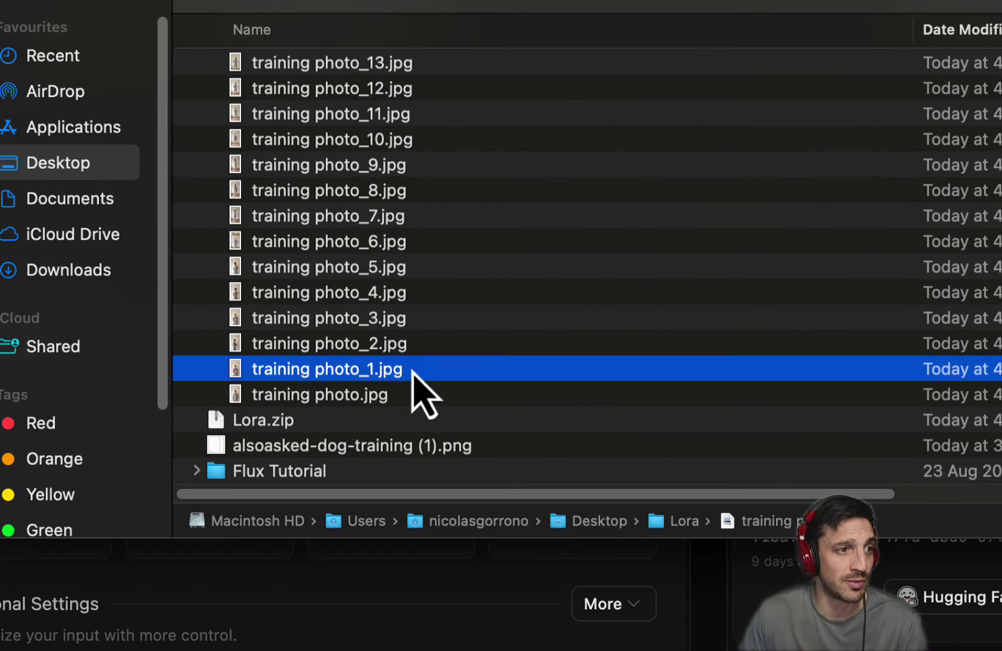
pyautogui.scroll(5, 422, 362)
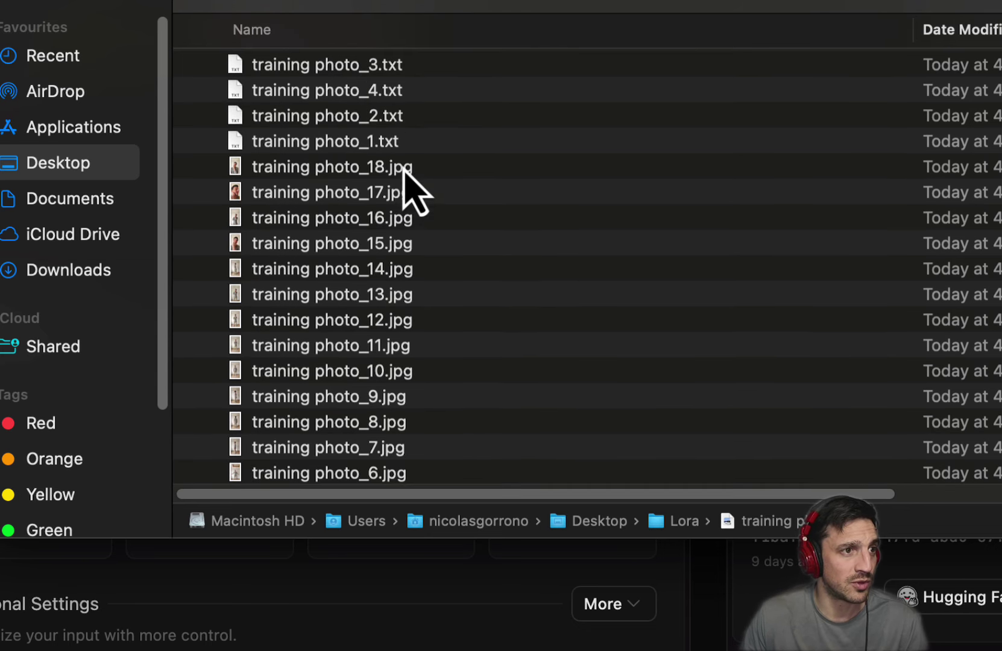
# Step: Preview the caption text in training photo_1.txt and training photo_2.txt
pyautogui.click(407, 151)
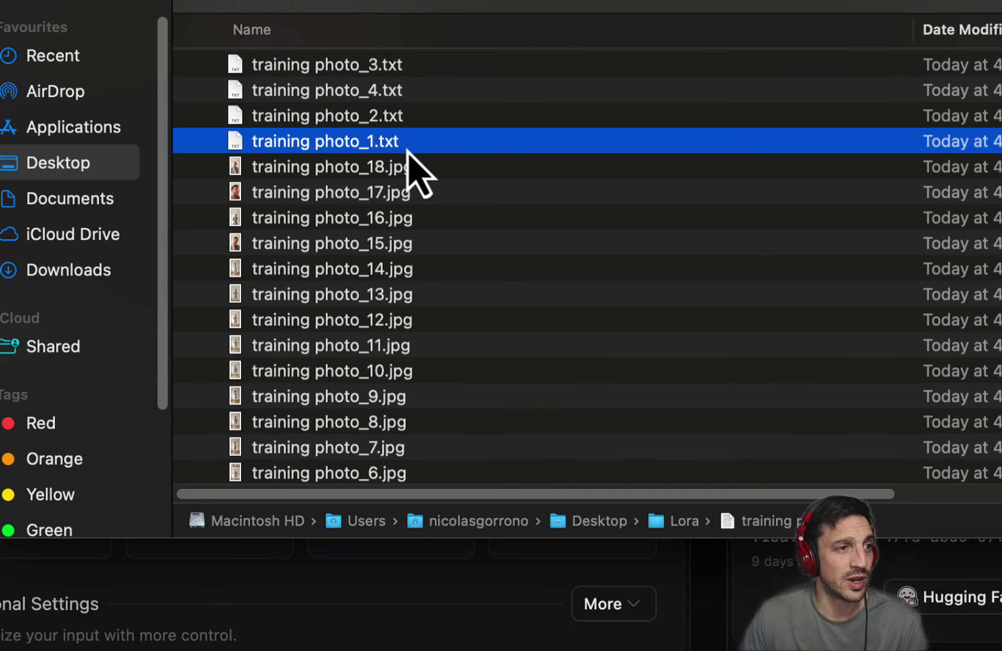
pyautogui.press('space')
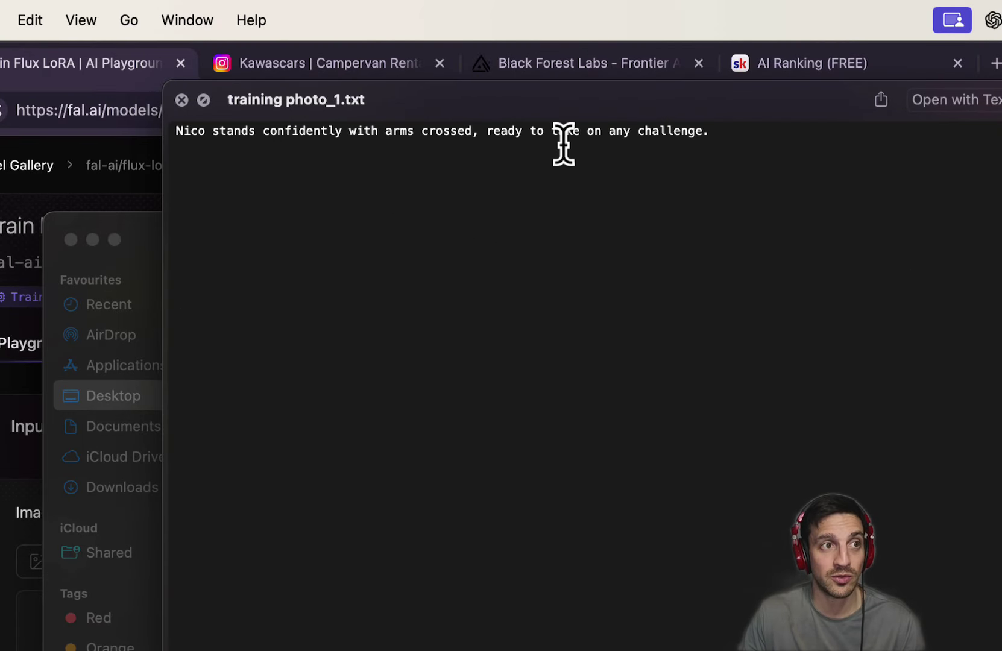
pyautogui.press('space')
pyautogui.click(402, 353)
pyautogui.press('space')
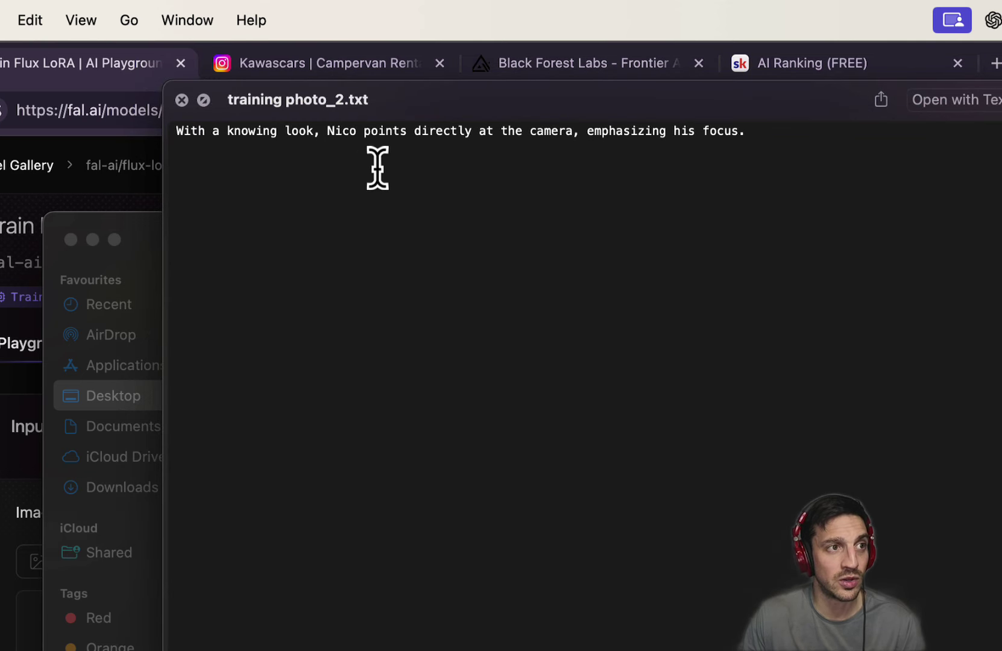
pyautogui.press('space')
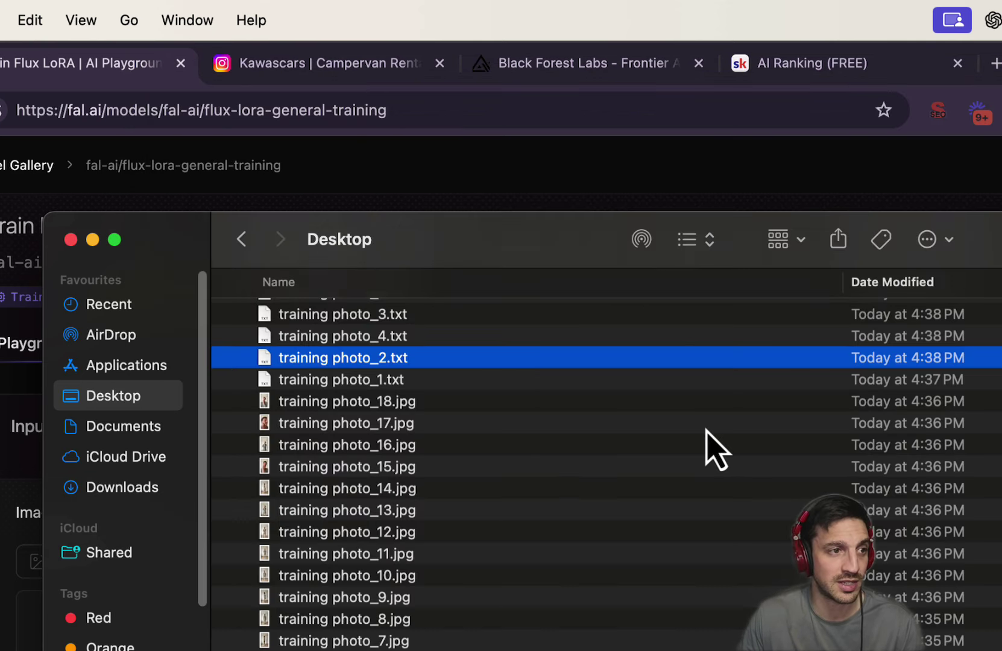
# Step: Preview training photo_2.jpg, then close the Lora and KAwascr Finder windows
pyautogui.scroll(-3, 535, 482)
pyautogui.scroll(-3, 536, 482)
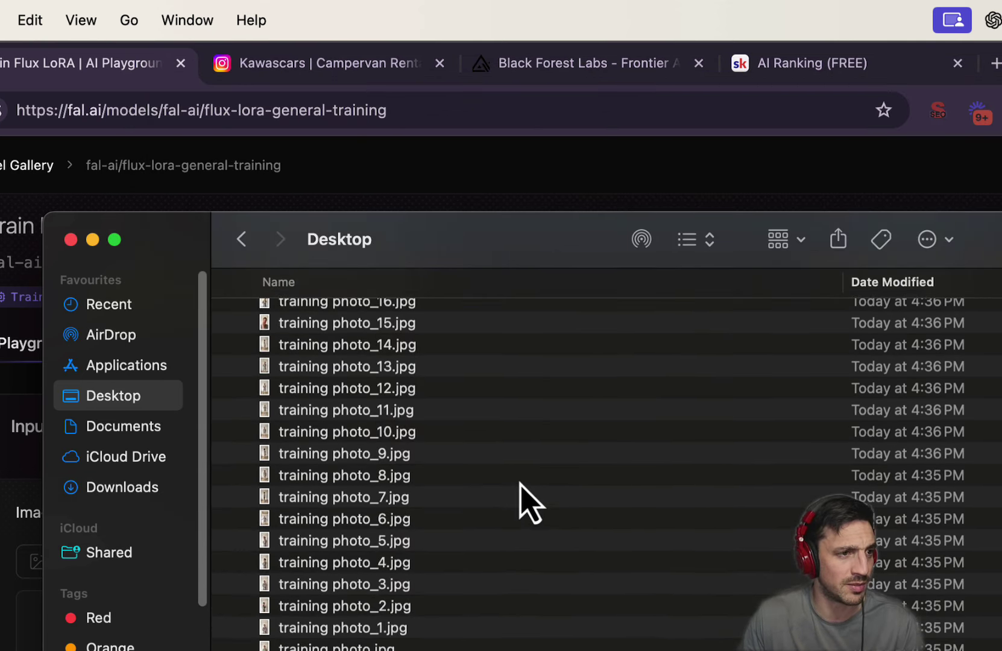
pyautogui.click(372, 609)
pyautogui.press('space')
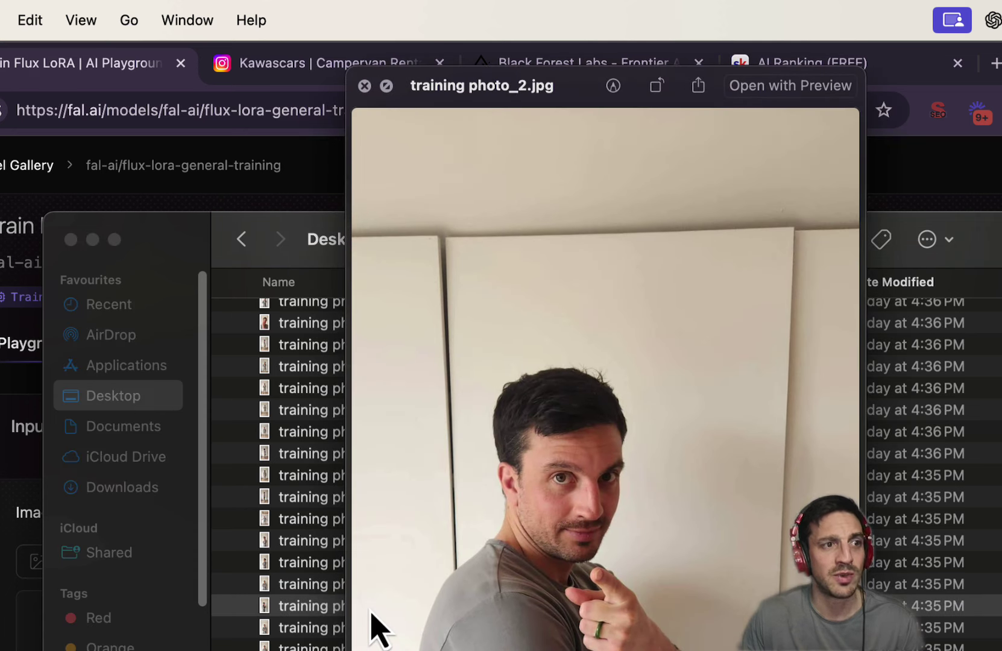
pyautogui.press('space')
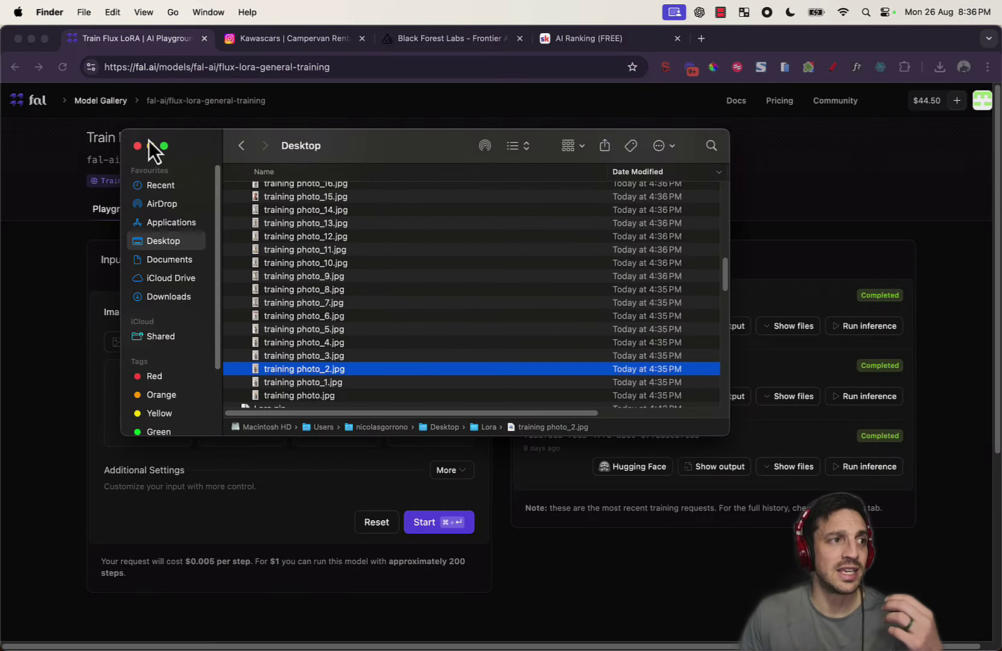
pyautogui.click(139, 146)
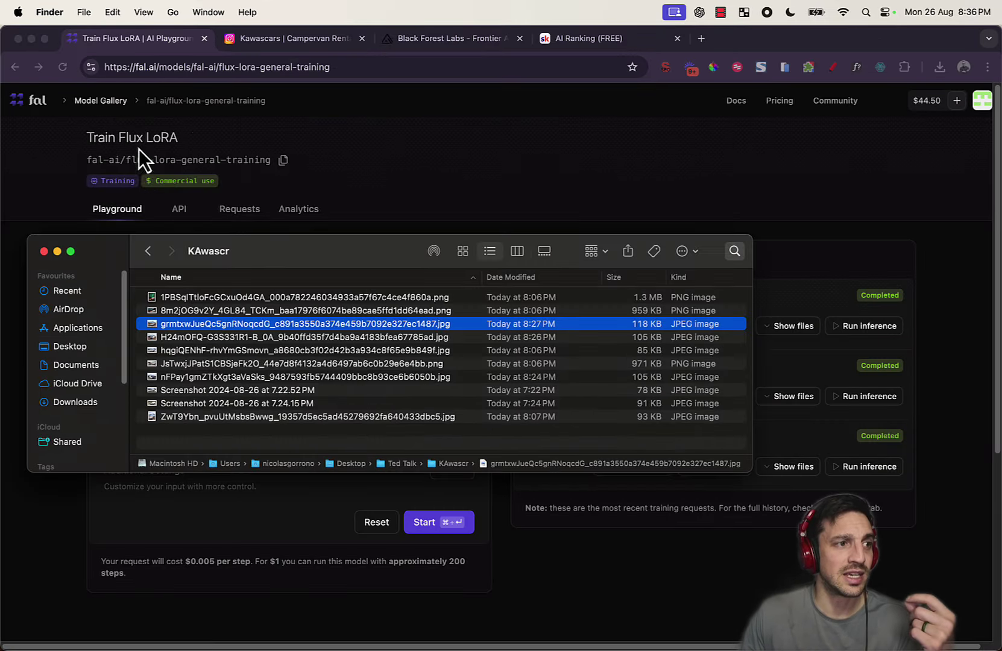
pyautogui.click(44, 252)
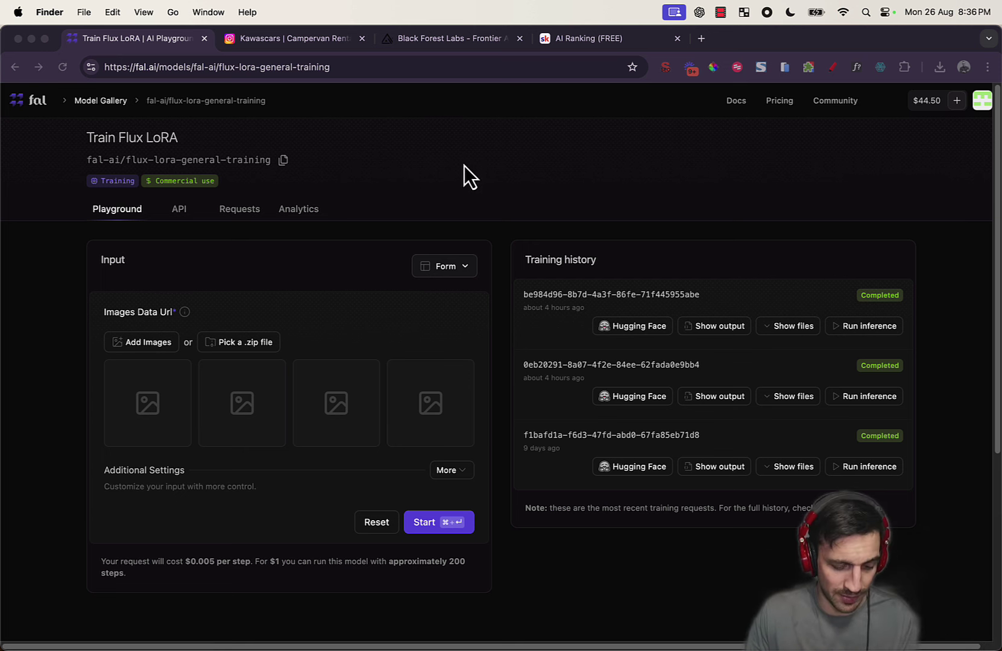
# Step: Select the 37 training files from training photo_18.txt down and compress them into a zip
pyautogui.hotkey('ctrl', 'Up')
pyautogui.hotkey('ctrl', 'Up')
pyautogui.scroll(-3, 410, 219)
pyautogui.scroll(-1, 400, 223)
pyautogui.click(367, 190)
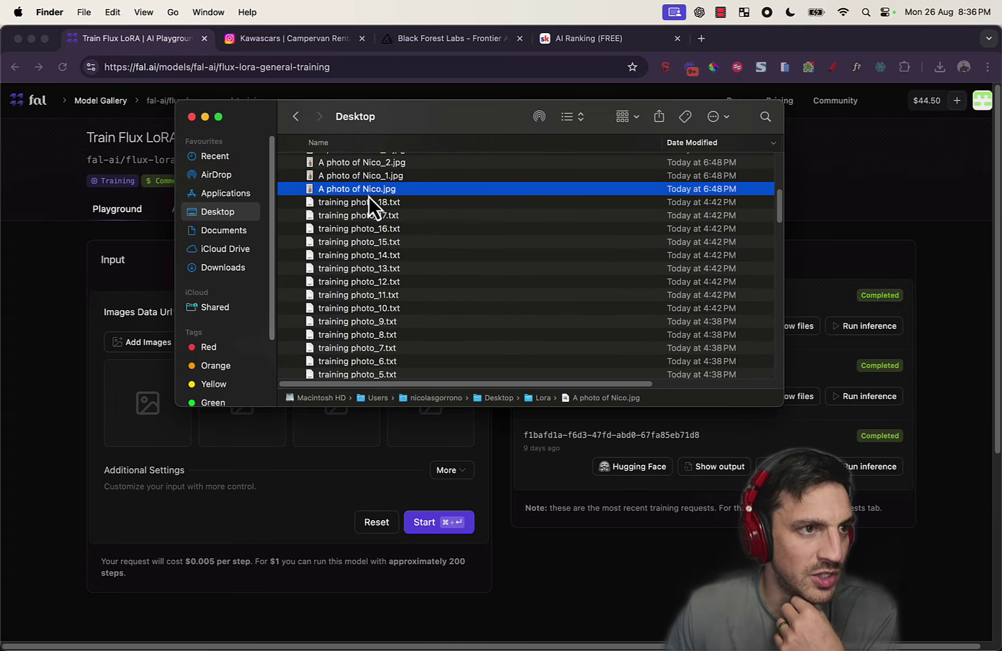
pyautogui.click(370, 202)
pyautogui.scroll(-3, 372, 210)
pyautogui.scroll(-10, 372, 211)
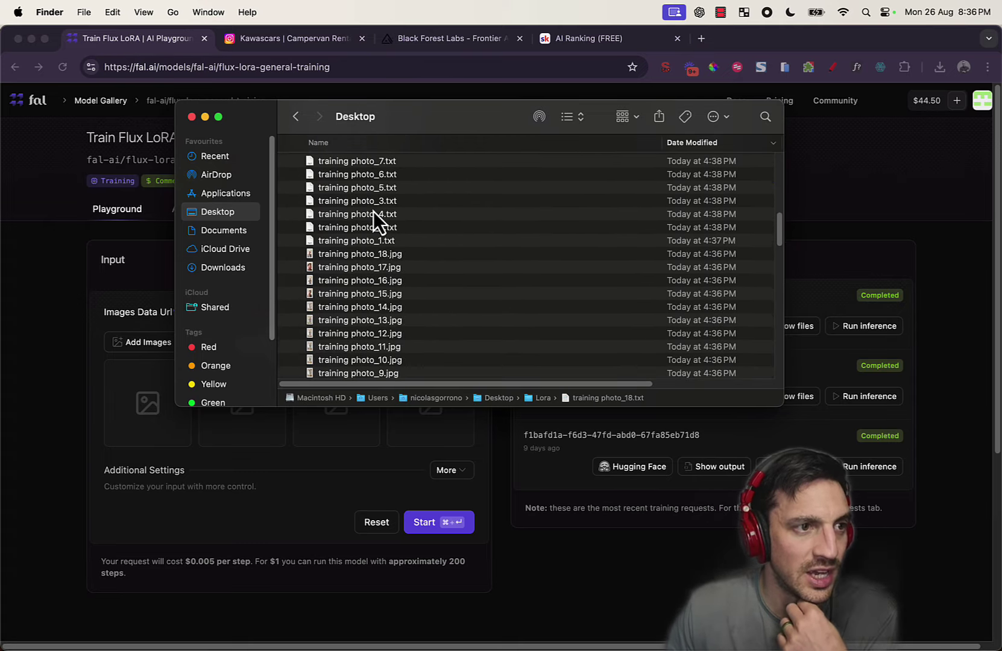
pyautogui.scroll(-4, 373, 212)
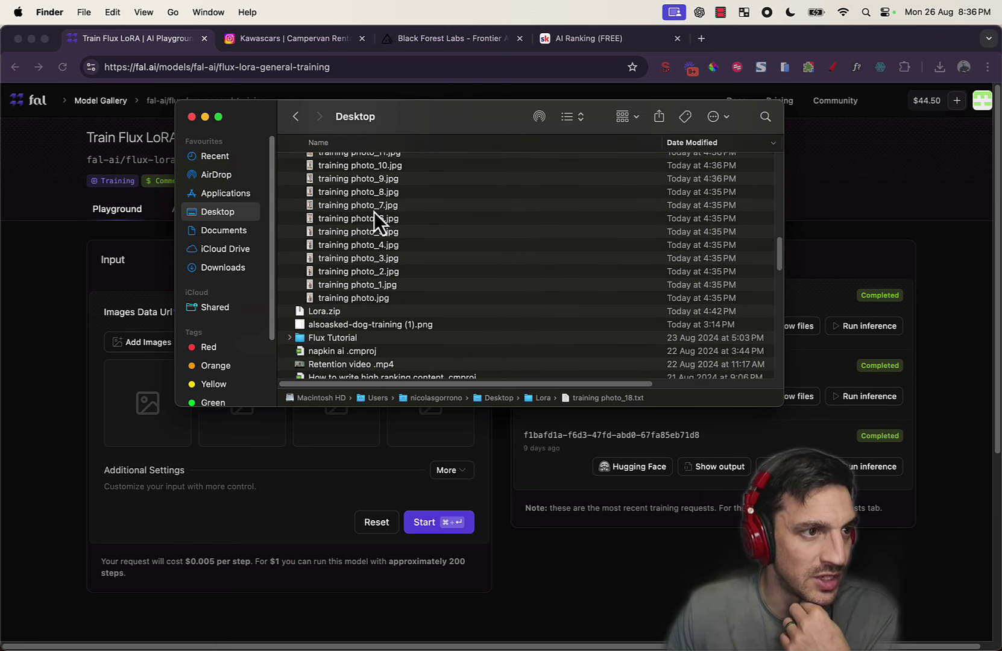
pyautogui.keyDown('shift'); pyautogui.click(382, 298); pyautogui.keyUp('shift')
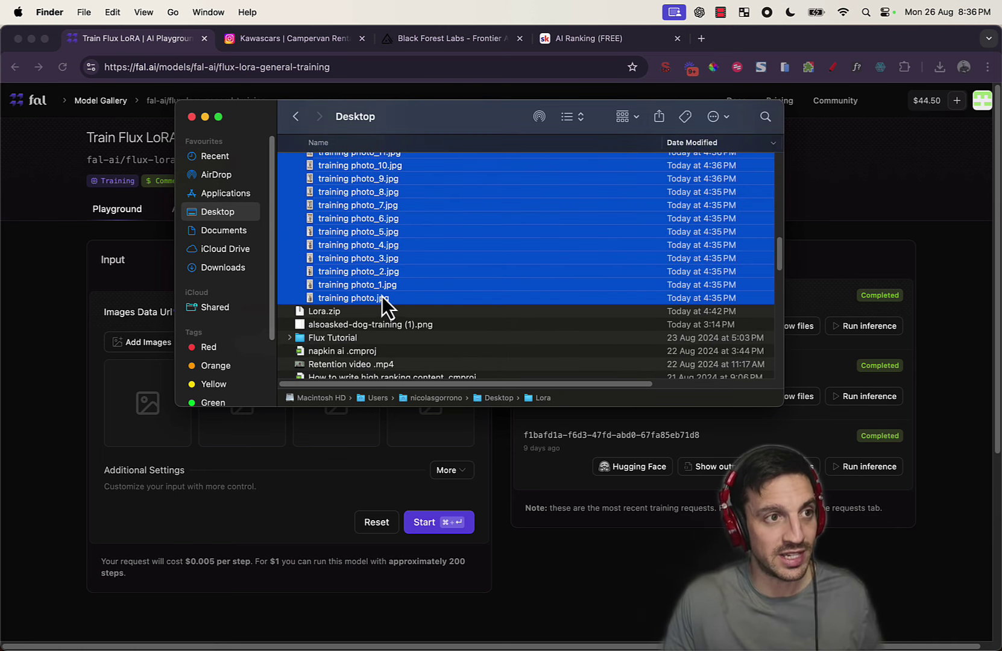
pyautogui.rightClick(383, 269)
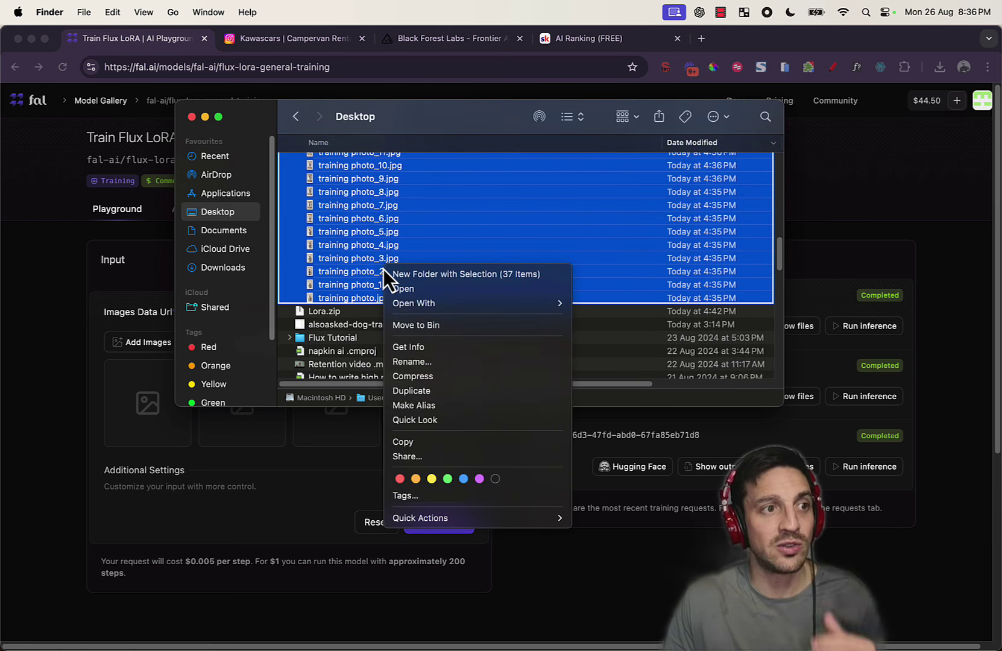
pyautogui.click(435, 375)
# Step: Locate Archive.zip in the Lora folder and close the Finder window
pyautogui.scroll(10, 654, 223)
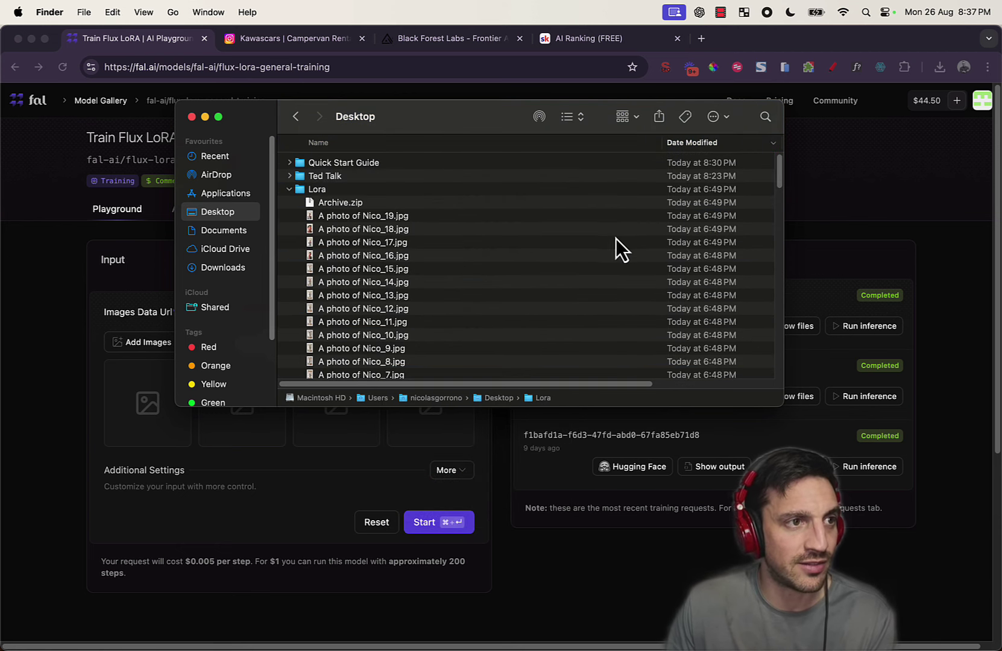
pyautogui.click(615, 238)
pyautogui.click(427, 192)
pyautogui.click(425, 205)
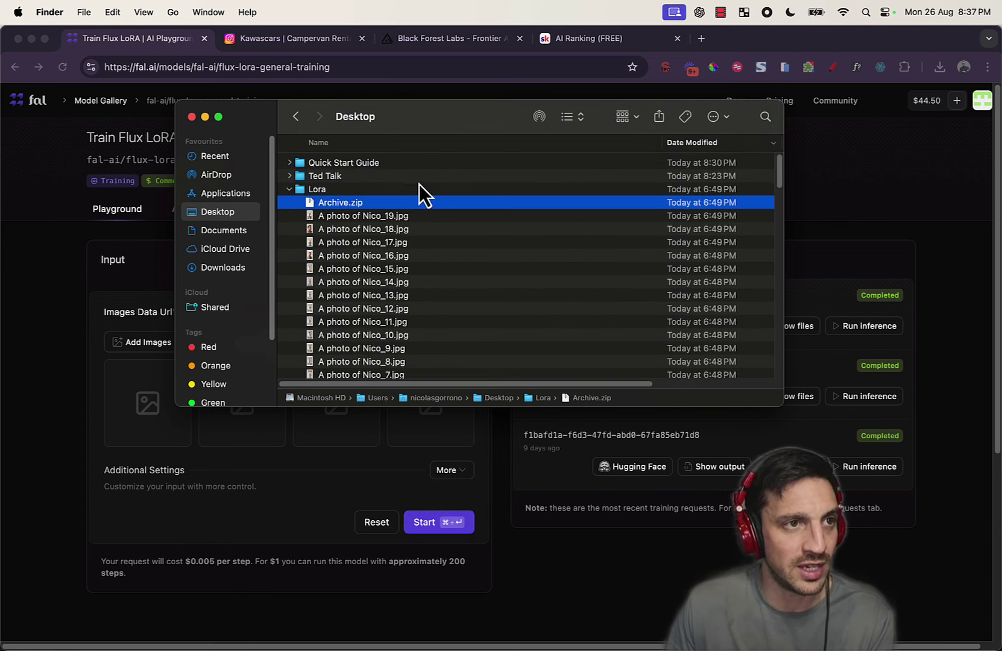
pyautogui.press('super+w')
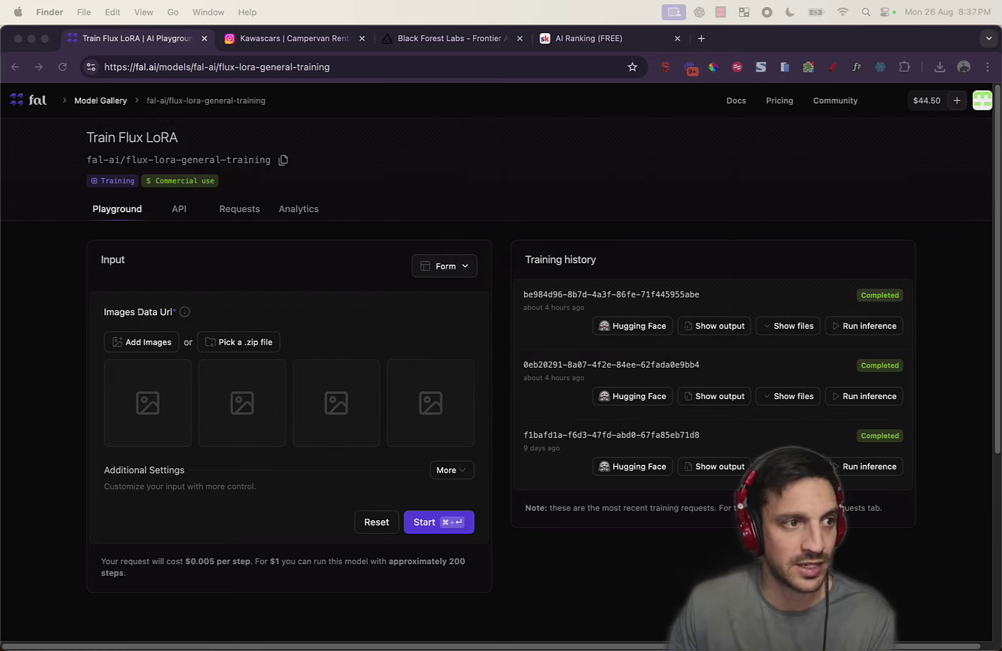
# Step: Drop Archive.zip in as the training images and expand the additional settings
pyautogui.moveTo(955, 247); pyautogui.dragTo(251, 345)
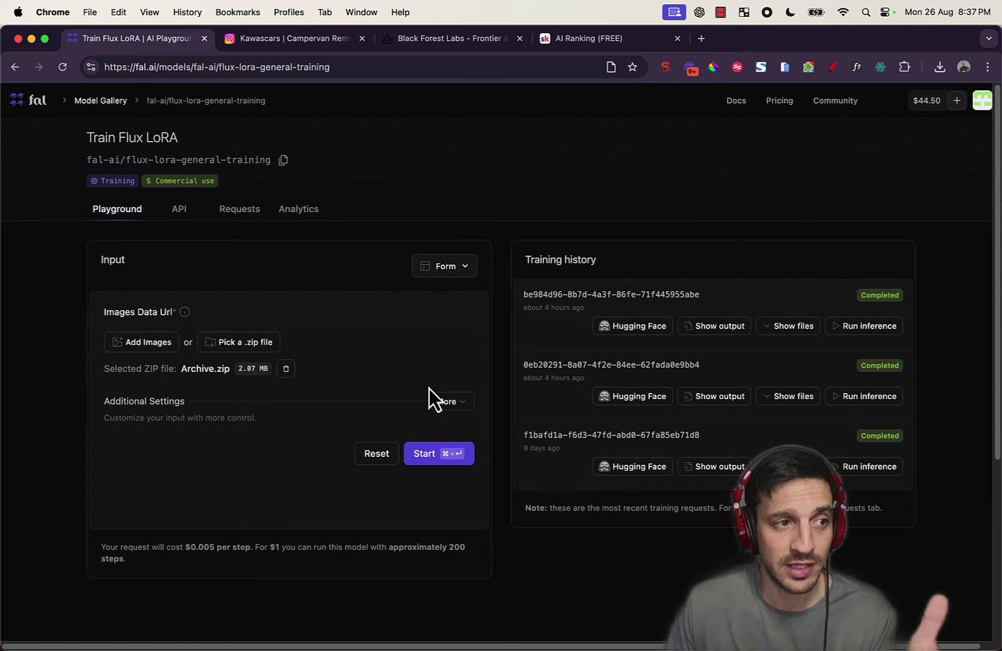
pyautogui.click(452, 402)
pyautogui.scroll(-1, 434, 407)
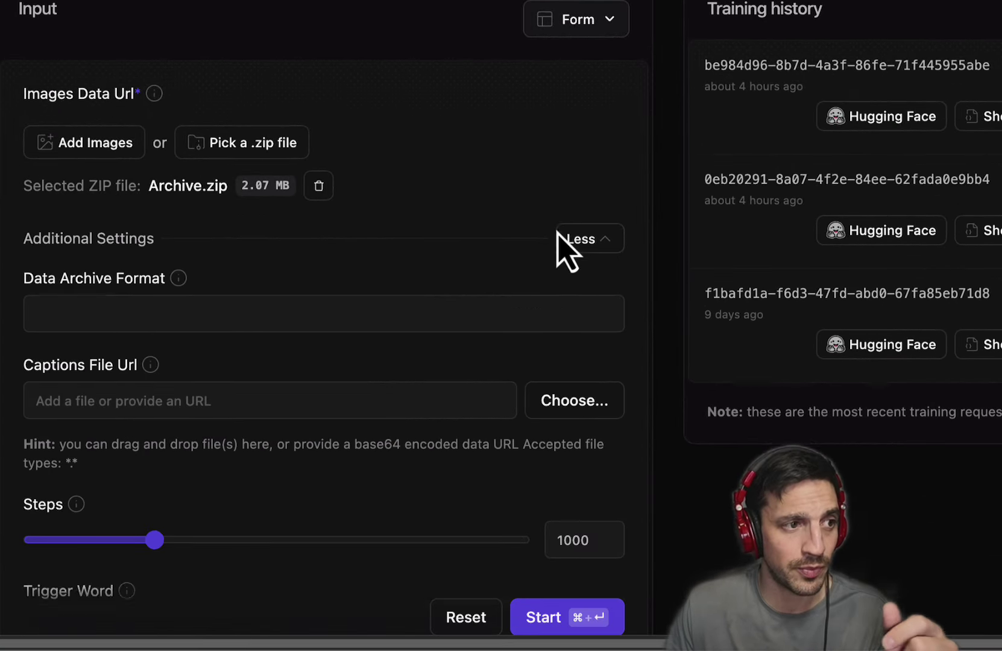
pyautogui.scroll(-3, 558, 238)
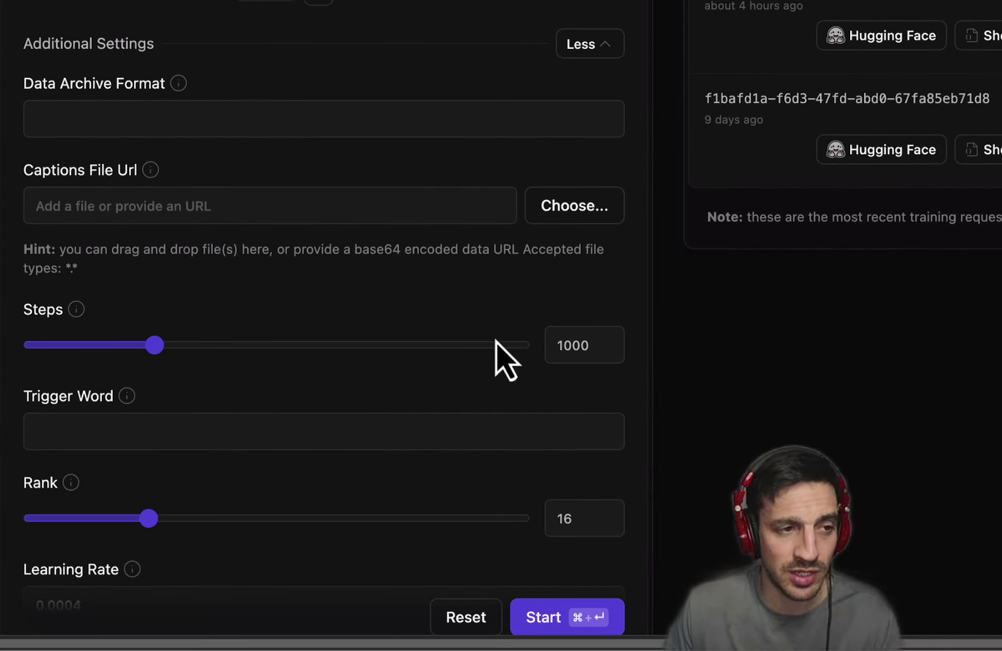
pyautogui.scroll(-5, 543, 307)
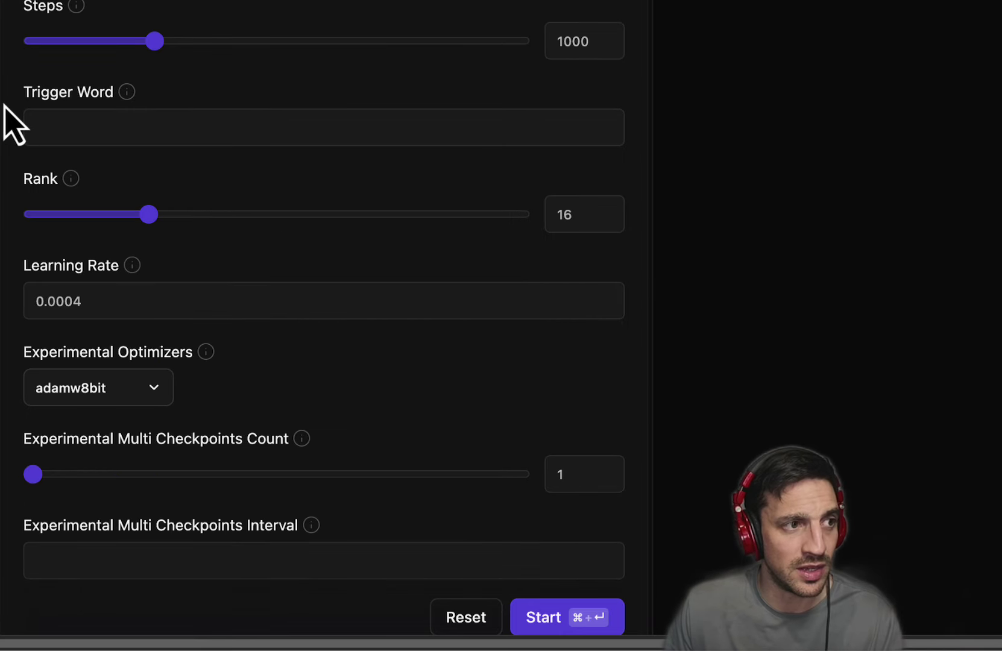
# Step: Enter trigger word Nico, start the 1000-step training, and find the In Progress run
pyautogui.click(69, 125)
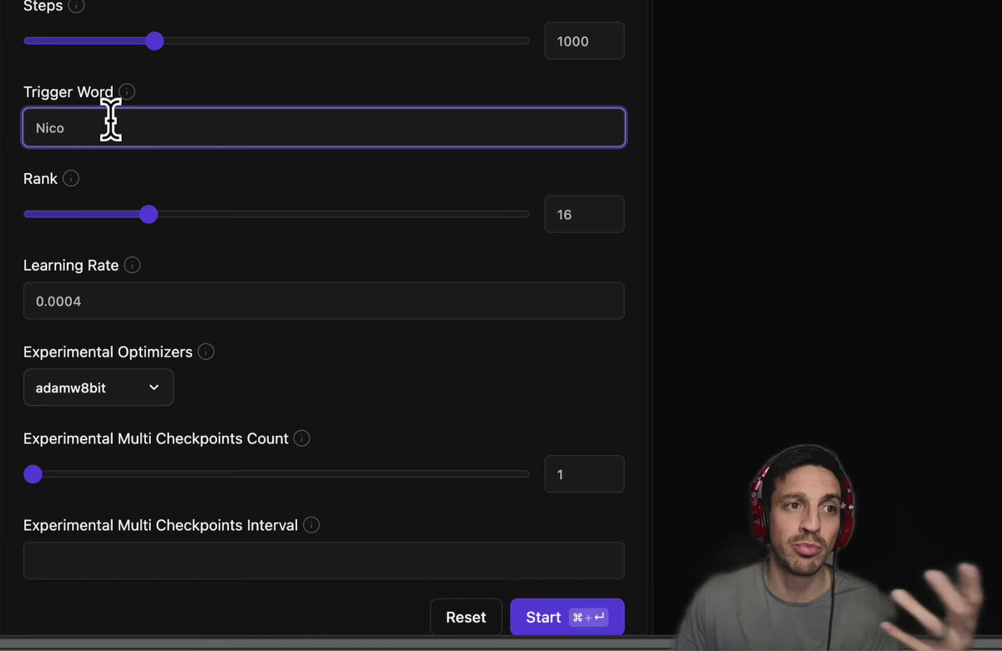
pyautogui.scroll(-1, 146, 203)
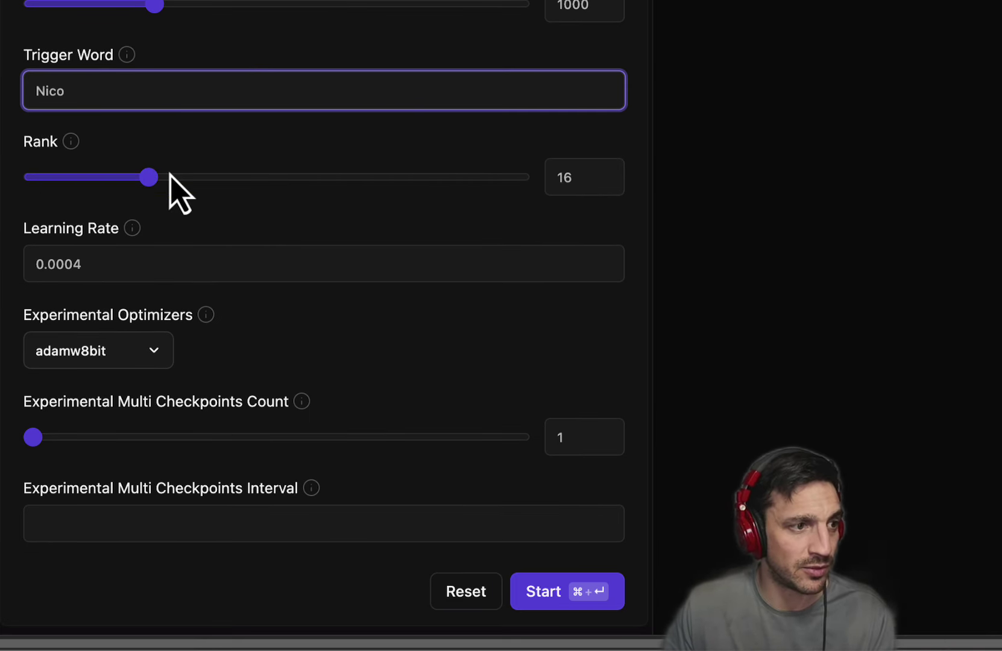
pyautogui.scroll(-5, 329, 259)
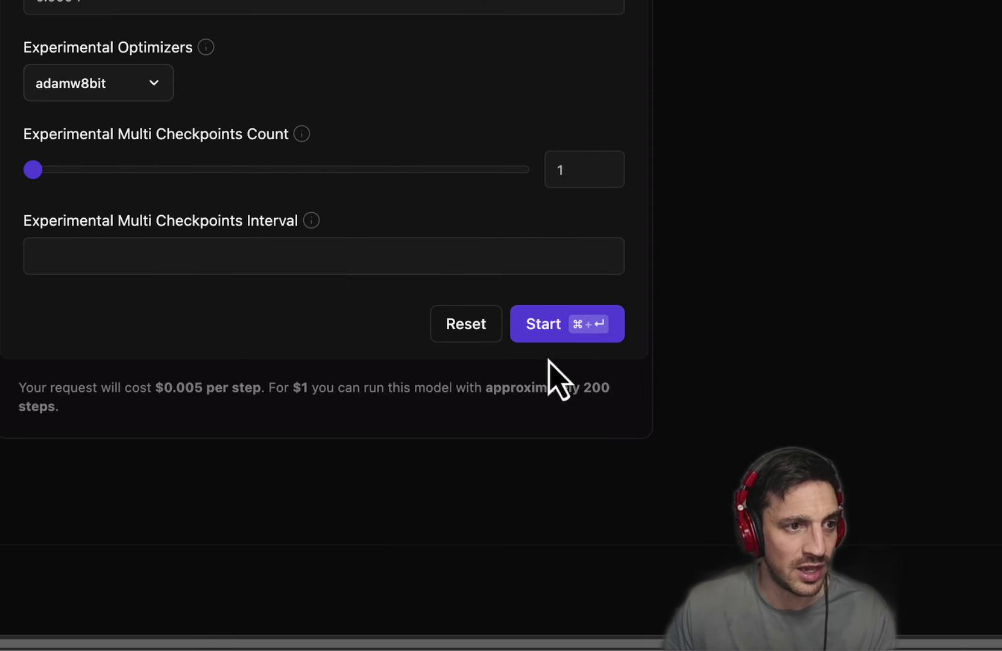
pyautogui.click(558, 324)
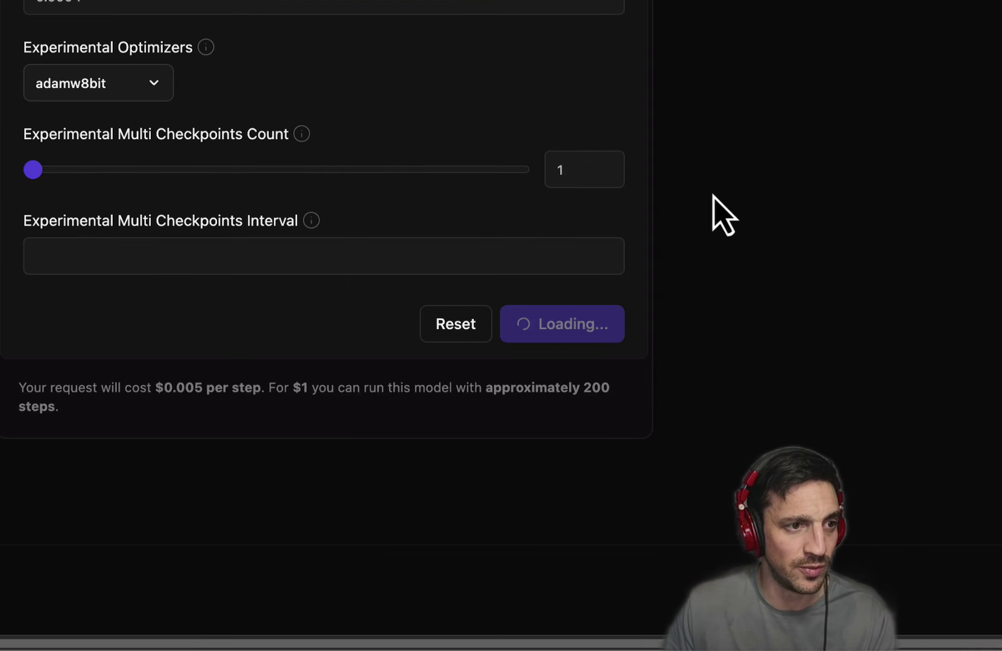
pyautogui.scroll(15, 723, 214)
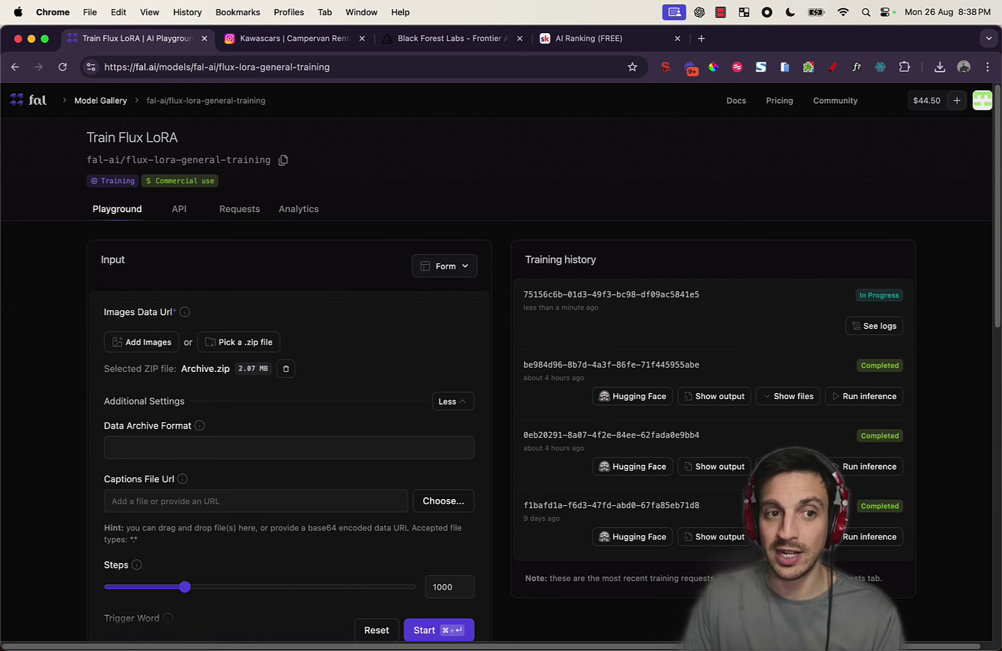
# Step: Open the completed be984d96 LoRA in the playground and expand its additional generation settings
pyautogui.click(874, 398)
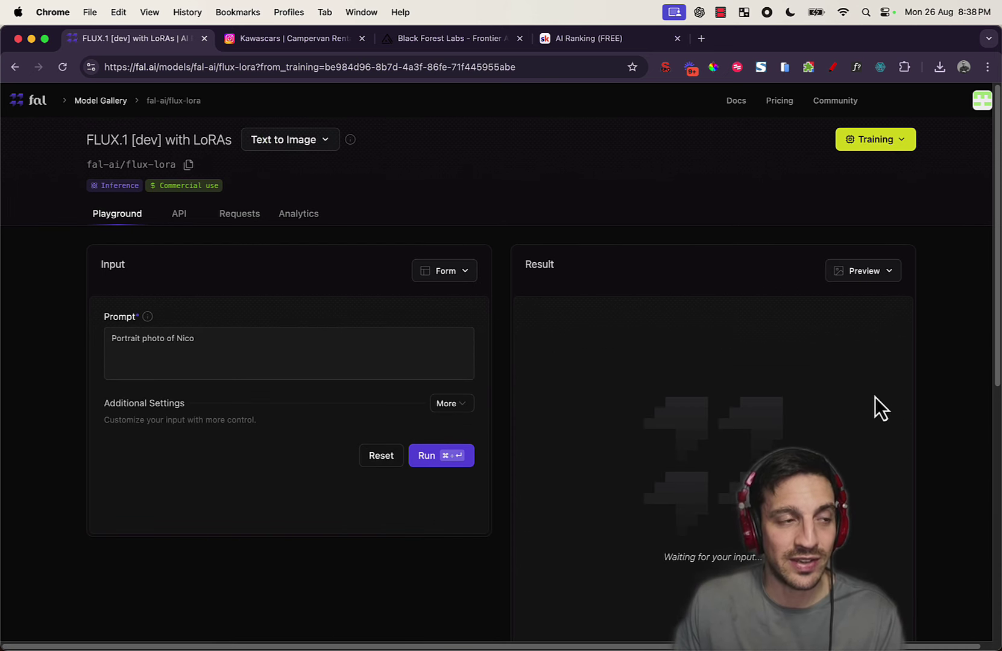
pyautogui.click(179, 339)
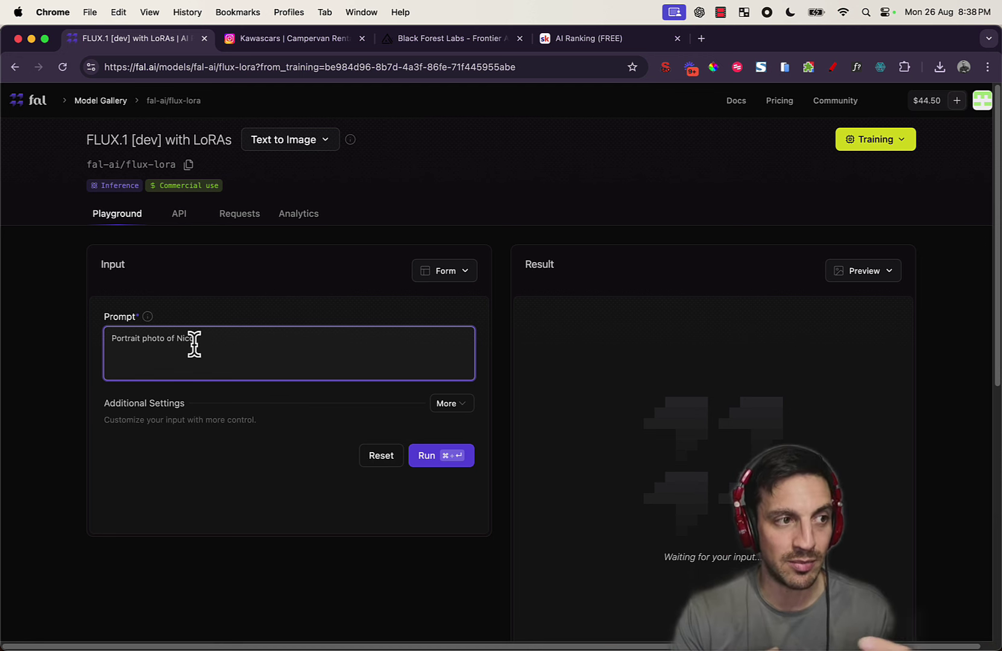
pyautogui.click(444, 409)
pyautogui.scroll(-5, 443, 416)
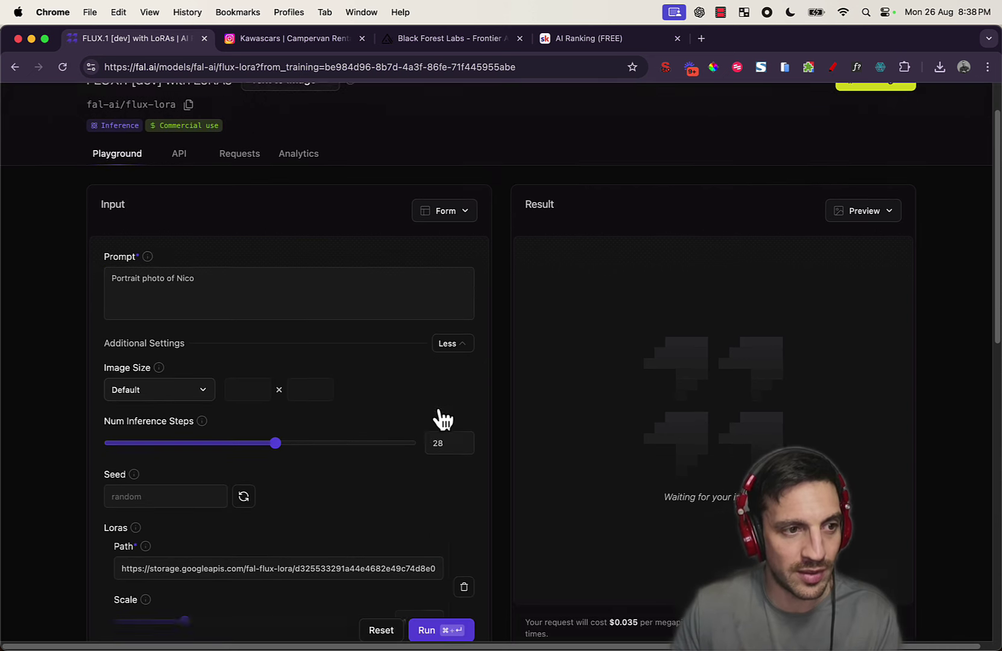
pyautogui.scroll(-2, 443, 427)
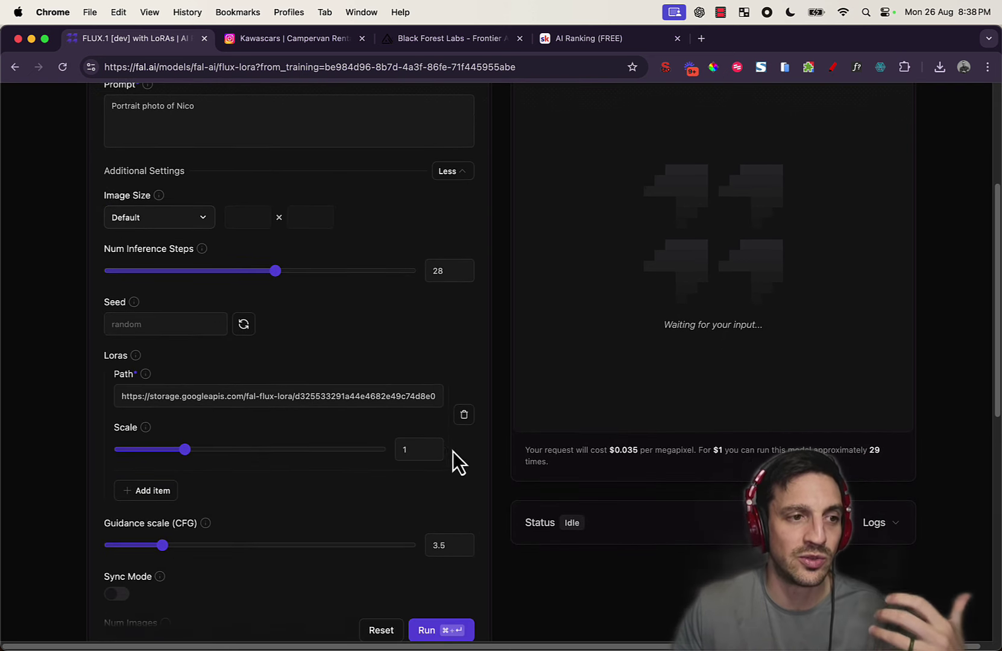
pyautogui.scroll(-1, 388, 496)
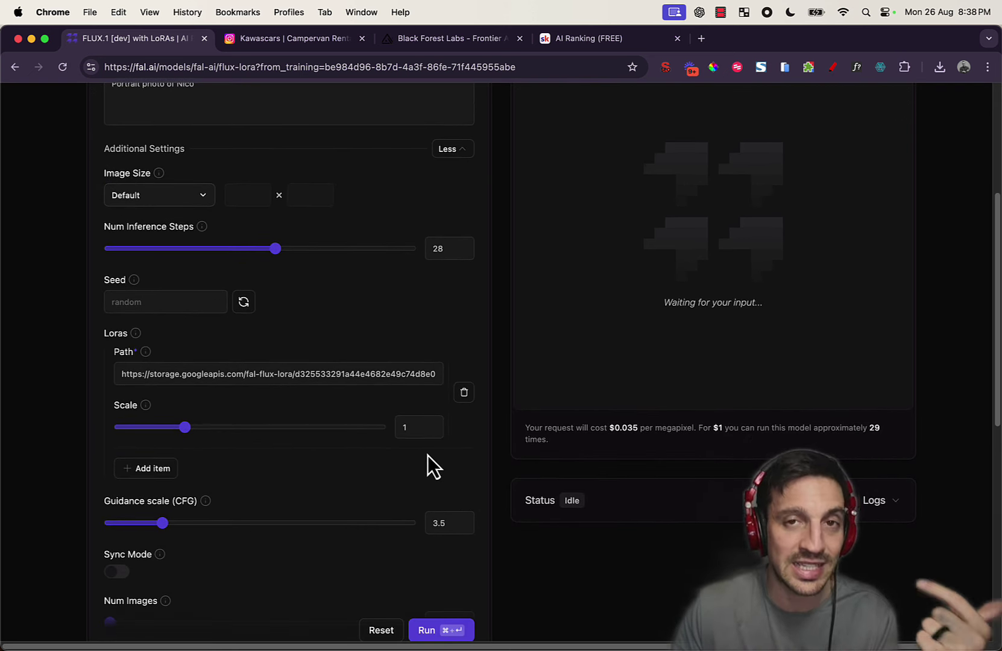
pyautogui.scroll(1, 428, 344)
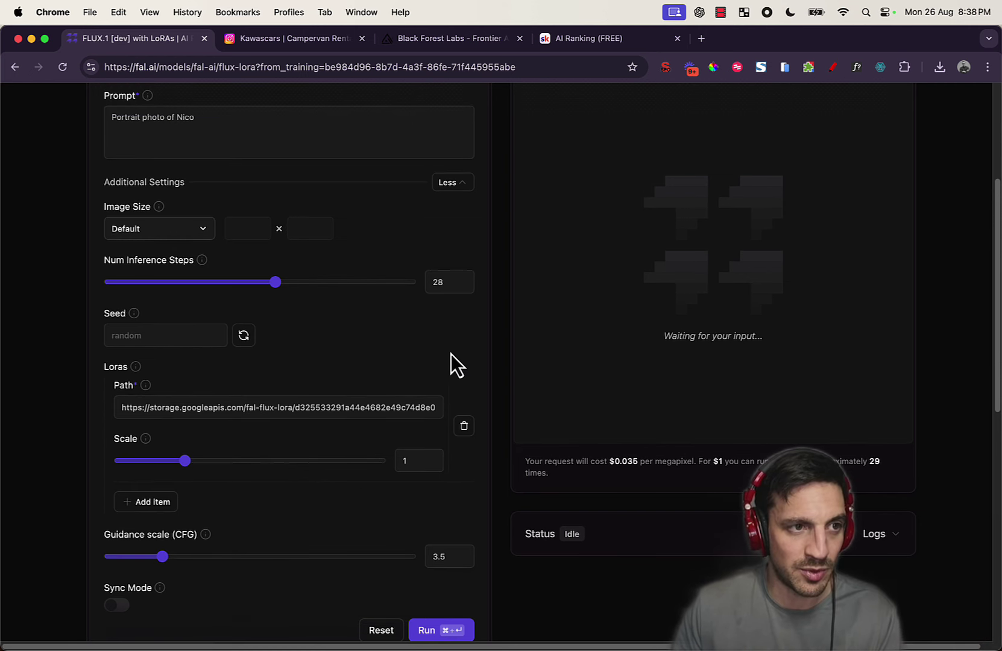
pyautogui.scroll(7, 455, 365)
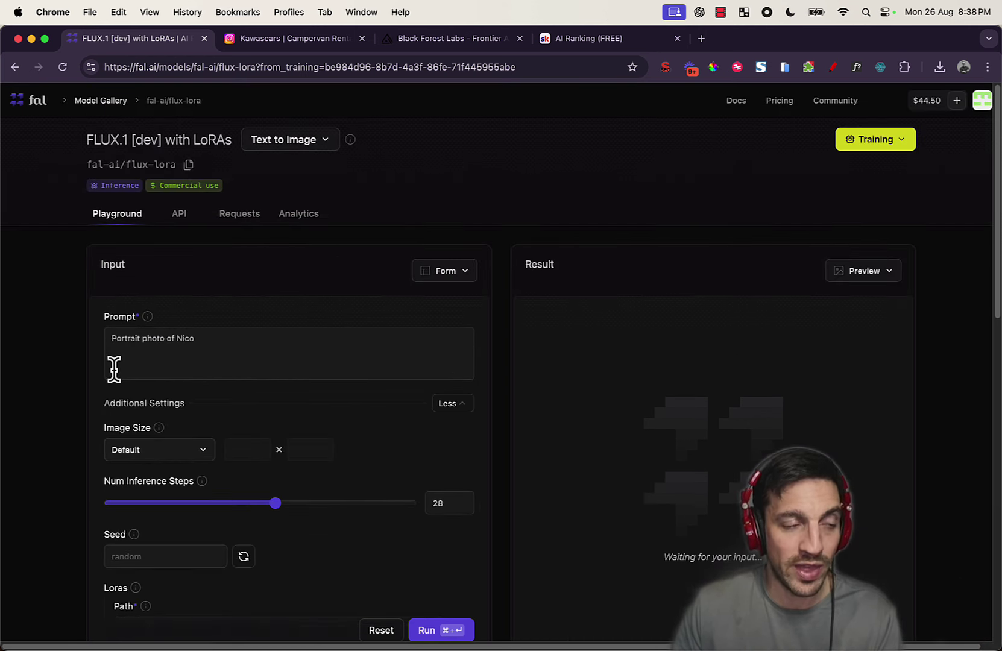
# Step: Generate the 'Portrait photo of Nico' image and review the result
pyautogui.click(426, 630)
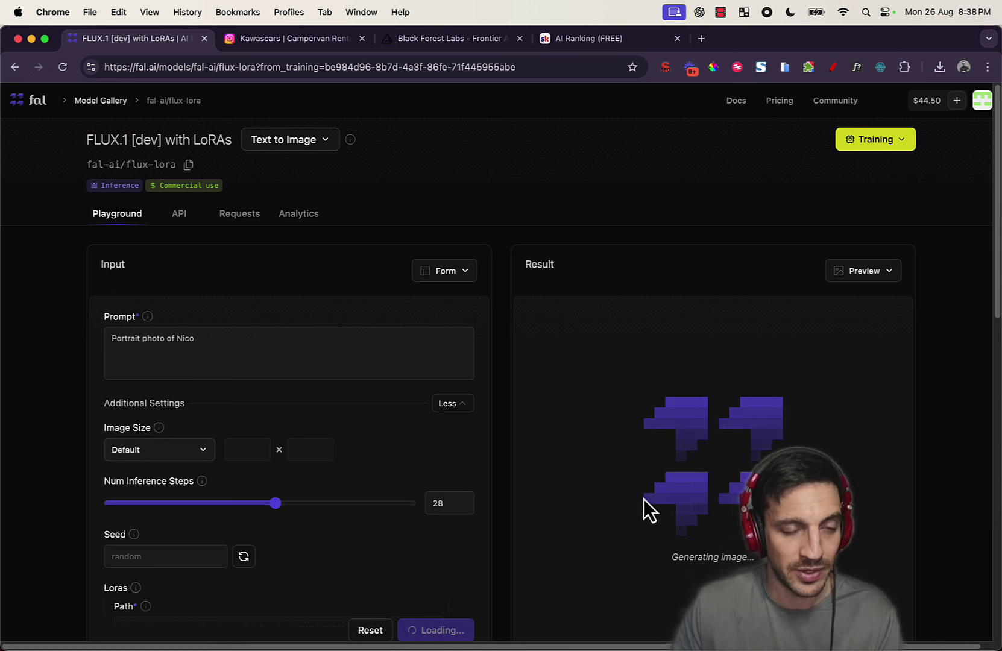
pyautogui.scroll(-2, 713, 416)
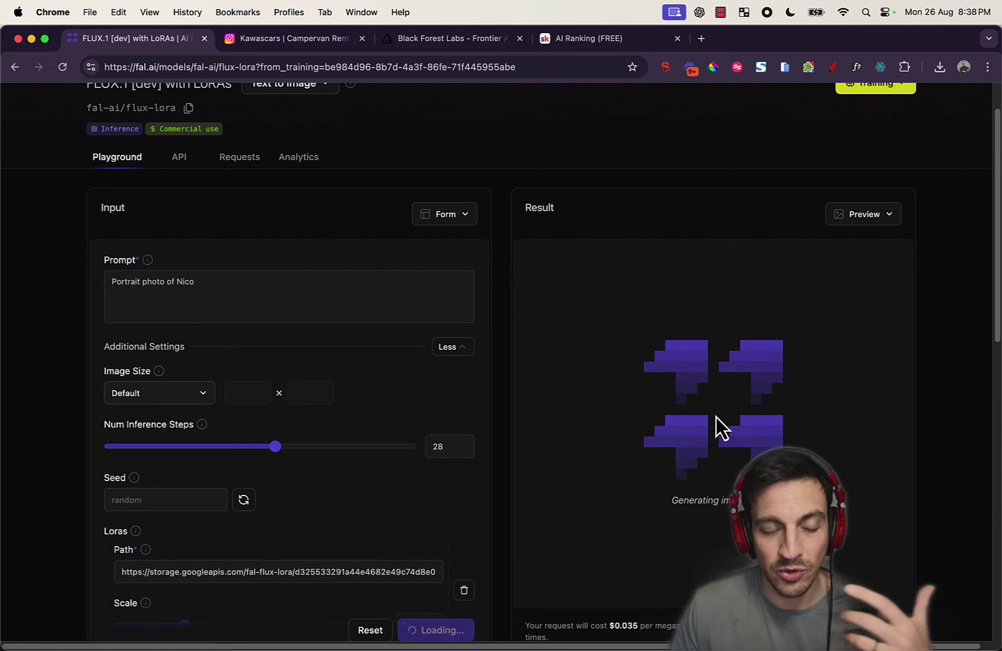
pyautogui.scroll(-3, 716, 417)
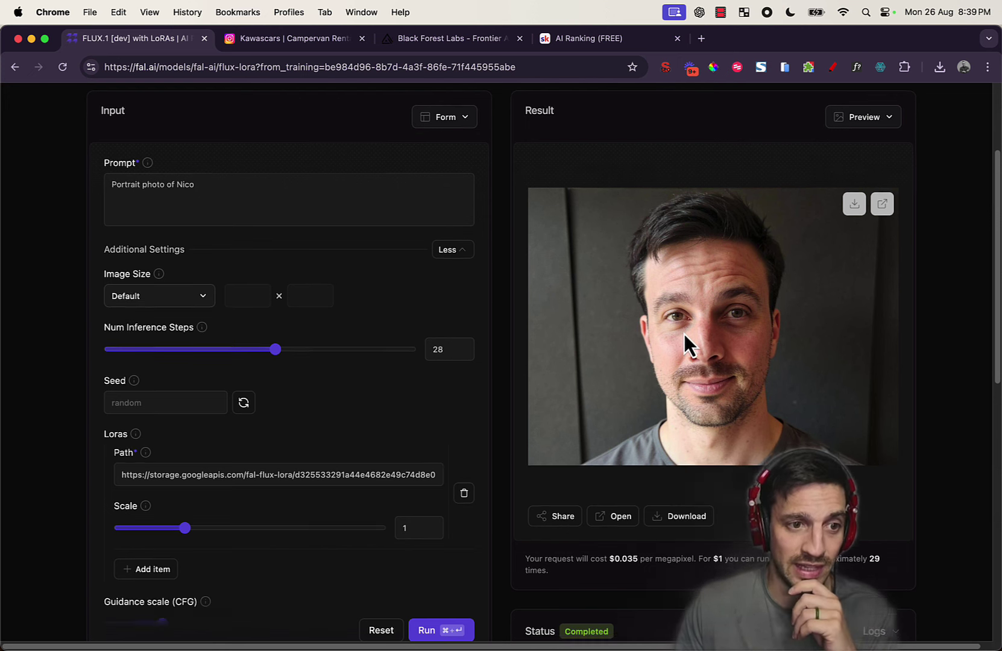
pyautogui.scroll(5, 684, 334)
# Step: Append ', drinking a tea' to the prompt and generate that portrait
pyautogui.click(305, 351)
pyautogui.write(', drinking a tea')
pyautogui.scroll(-1, 311, 351)
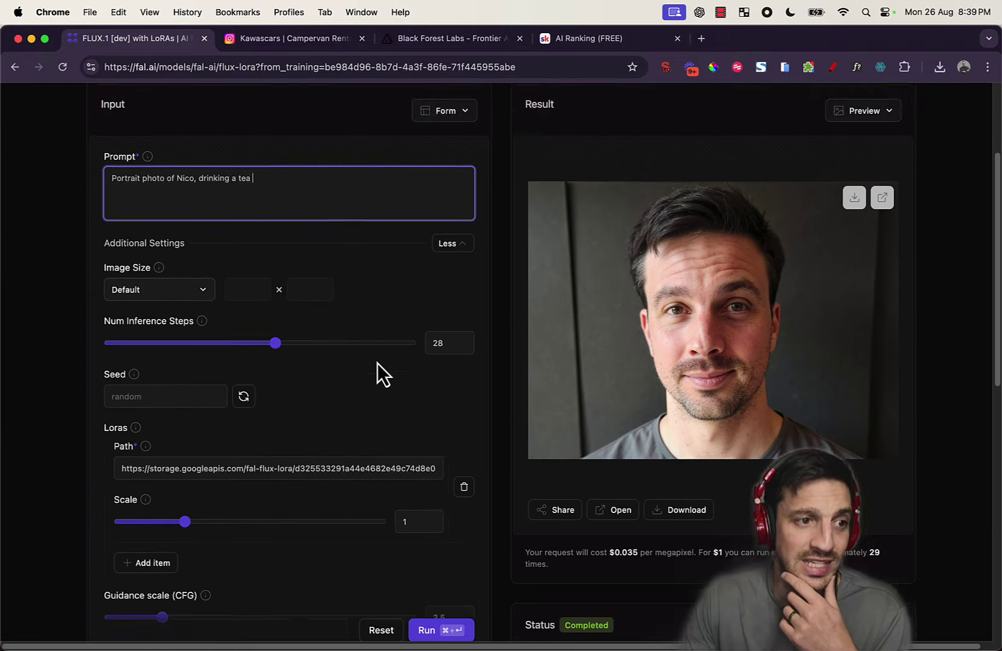
pyautogui.click(446, 631)
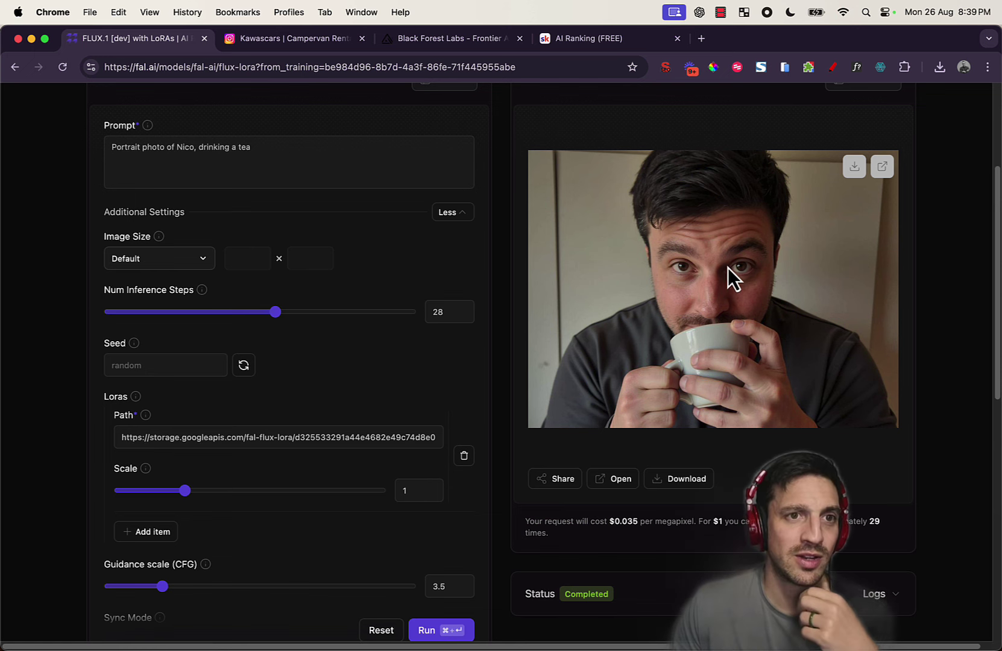
# Step: Replace 'drinking a tea' with 'giving a TED talk.' and generate the new portrait
pyautogui.scroll(3, 726, 335)
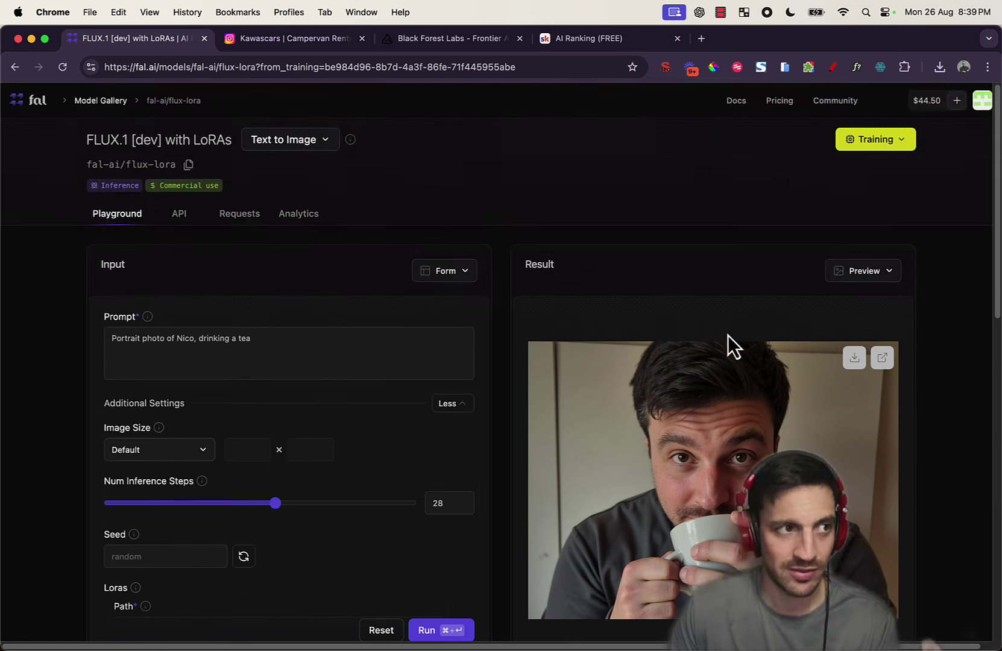
pyautogui.click(331, 356)
pyautogui.tripleClick(331, 349)
pyautogui.click(329, 348)
pyautogui.moveTo(247, 340); pyautogui.dragTo(212, 339)
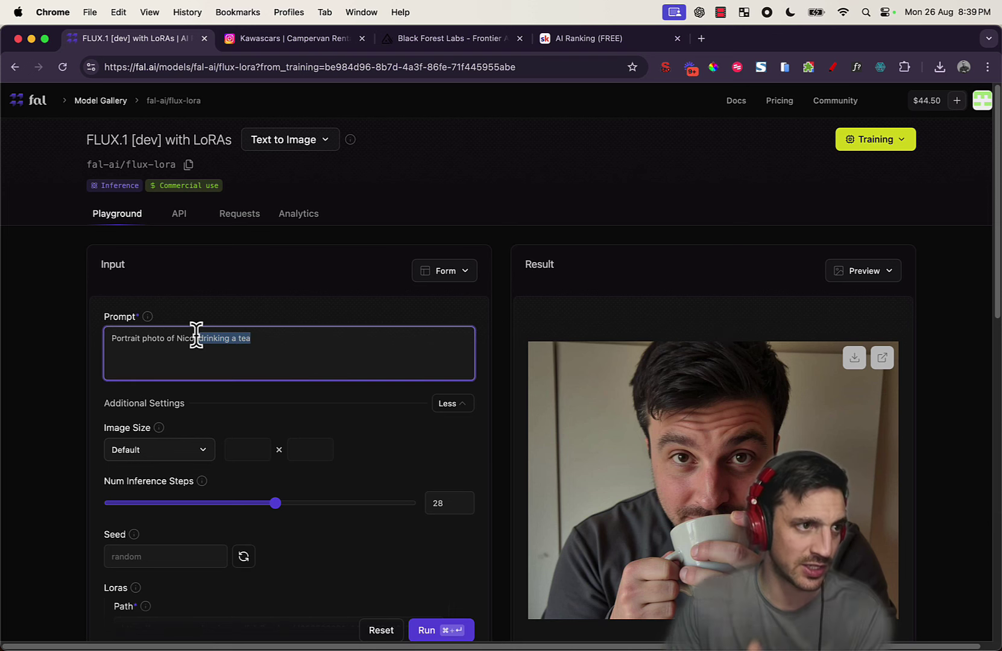
pyautogui.write('giving a TED talk.')
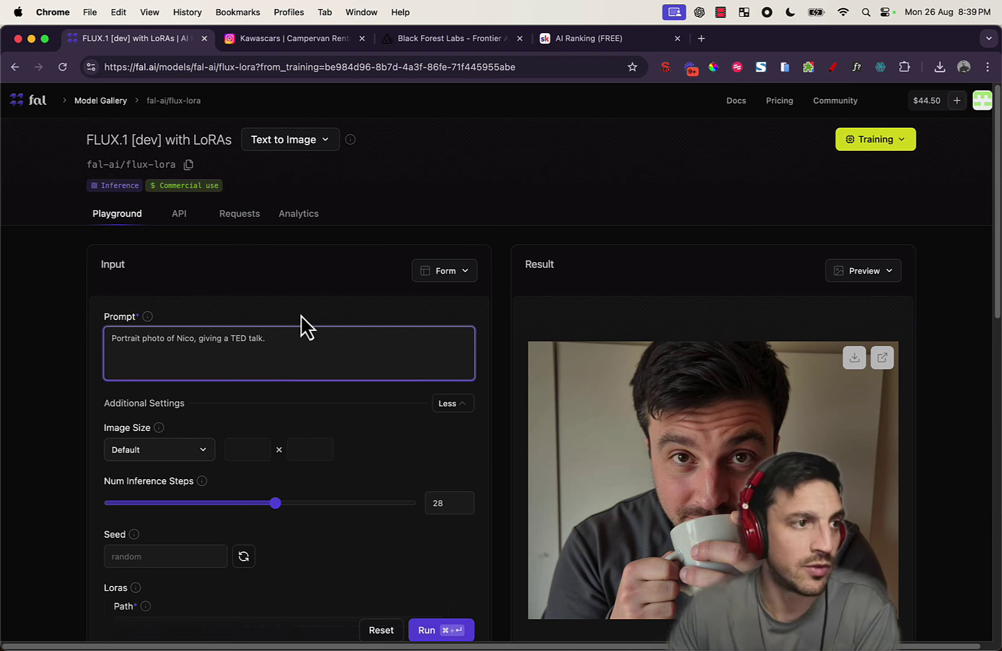
pyautogui.scroll(-5, 304, 434)
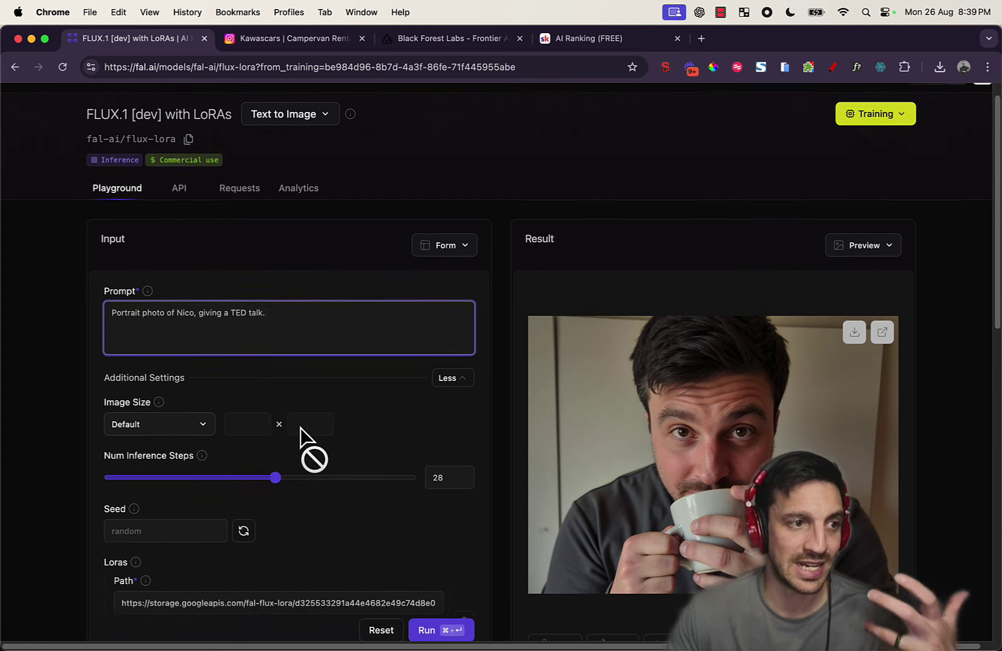
pyautogui.click(449, 631)
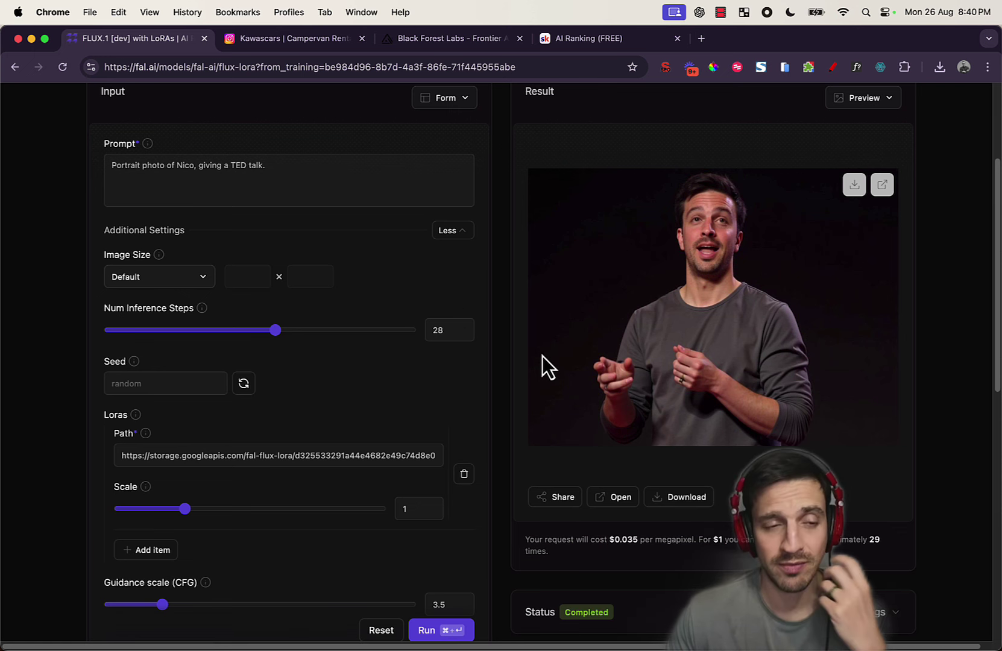
# Step: Raise guidance scale to 6 and regenerate the TED-talk portrait
pyautogui.scroll(-5, 541, 353)
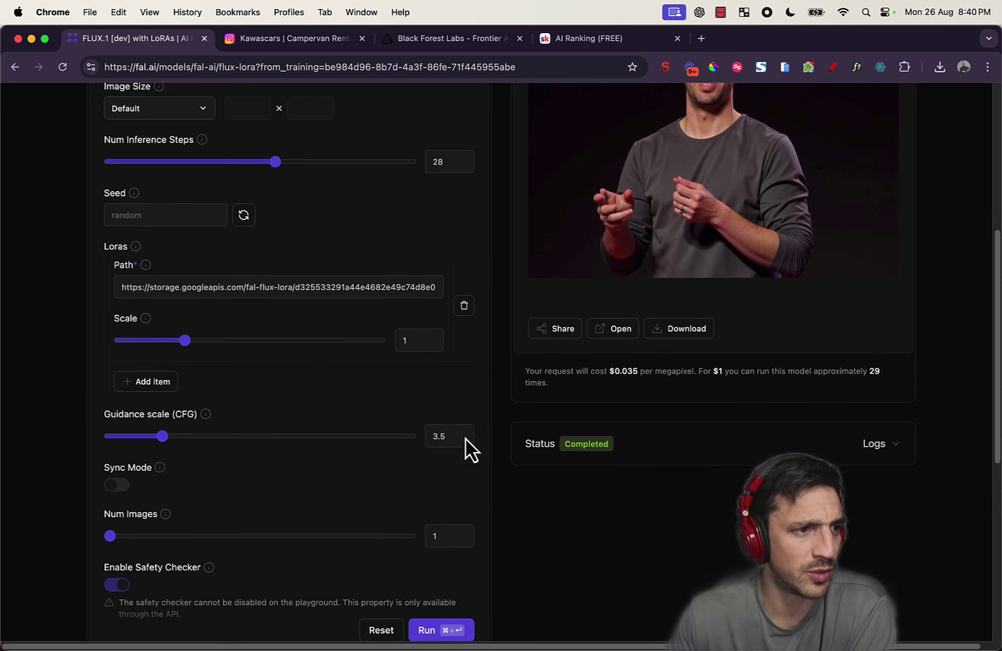
pyautogui.scroll(-4, 362, 374)
pyautogui.scroll(3, 326, 356)
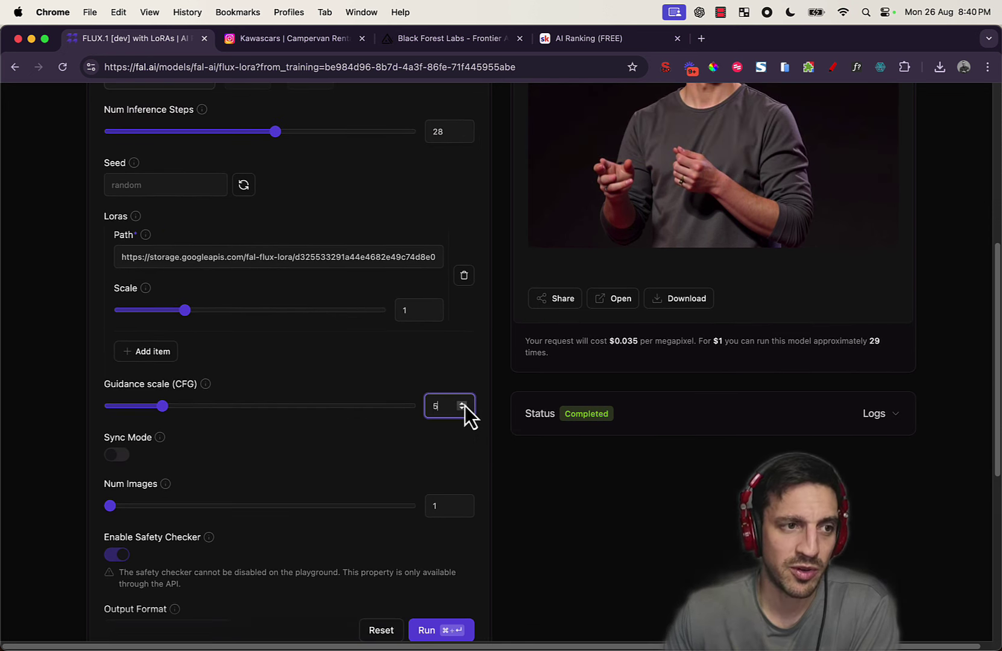
pyautogui.scroll(1, 452, 511)
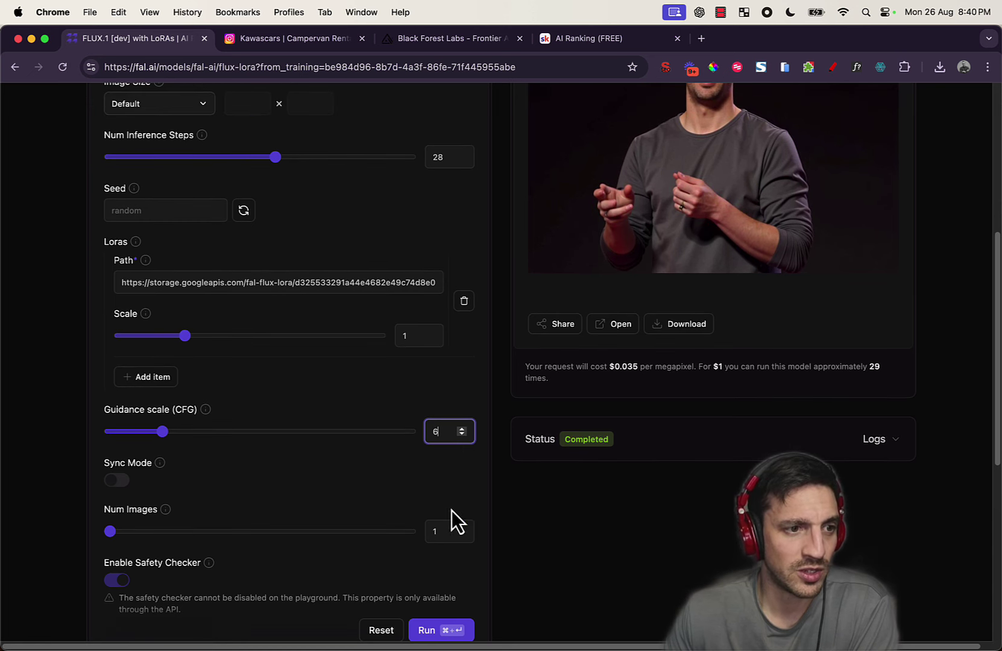
pyautogui.click(456, 629)
pyautogui.scroll(8, 463, 485)
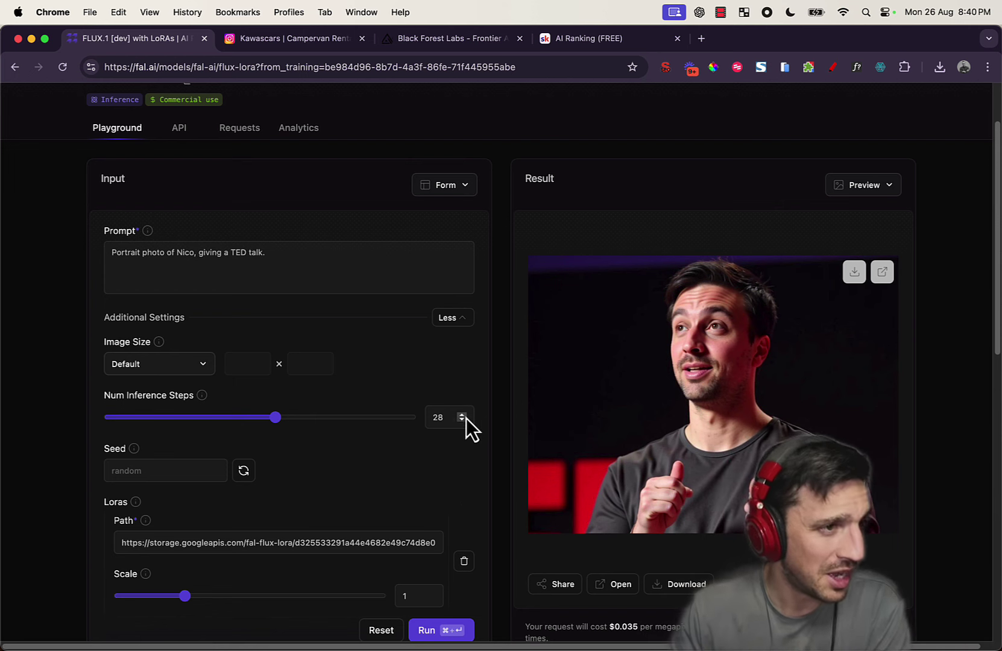
pyautogui.scroll(-1, 466, 423)
pyautogui.scroll(3, 466, 424)
# Step: Select the 'Portrait photo of Nico, giving a TED talk.' prompt and review the generated portrait
pyautogui.click(363, 357)
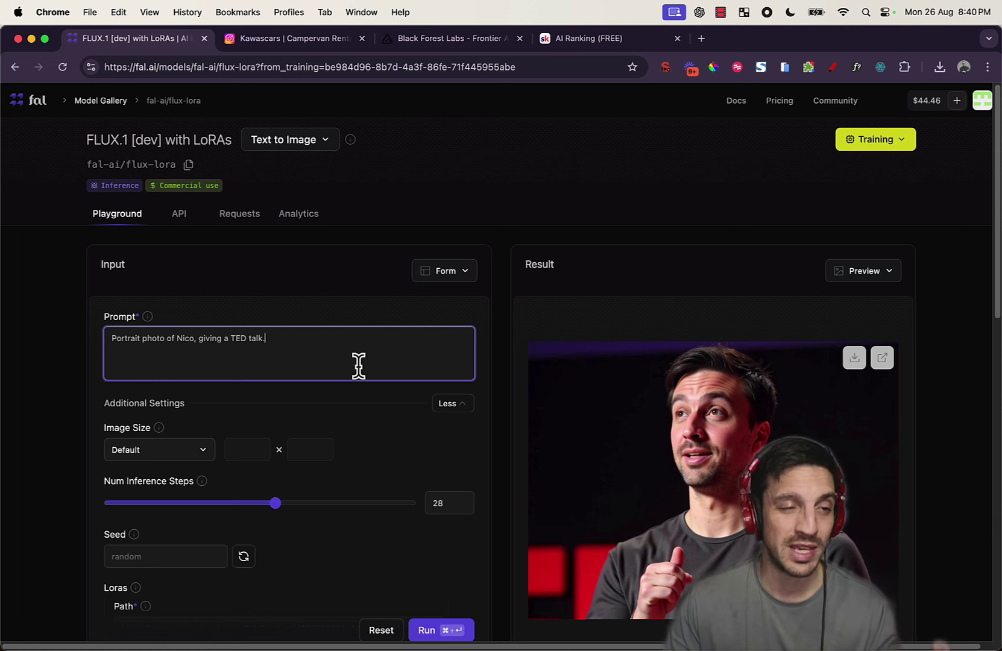
pyautogui.press('super+a')
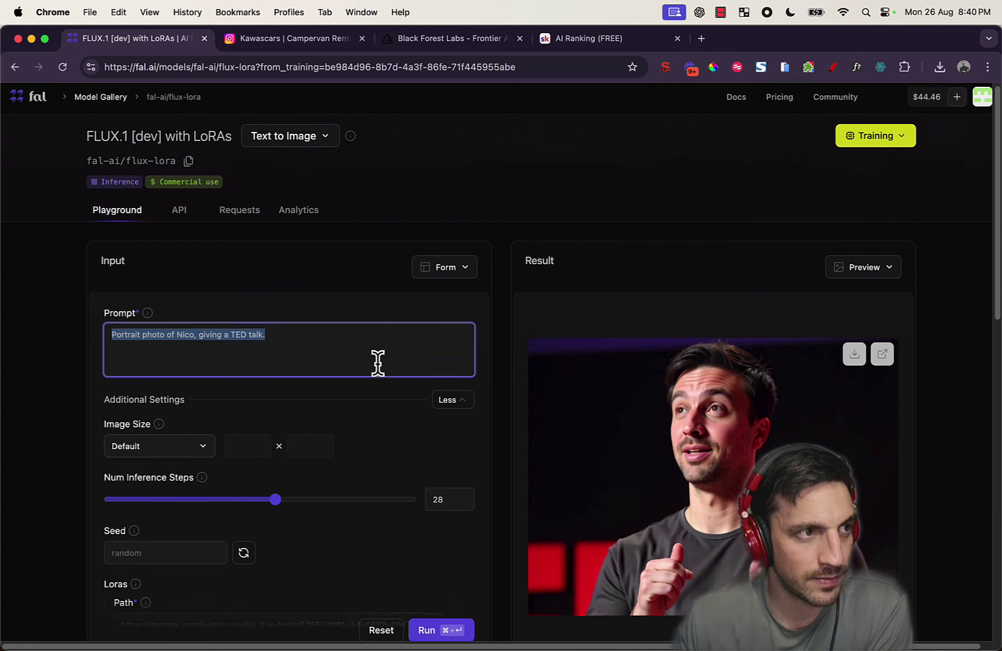
pyautogui.click(377, 363)
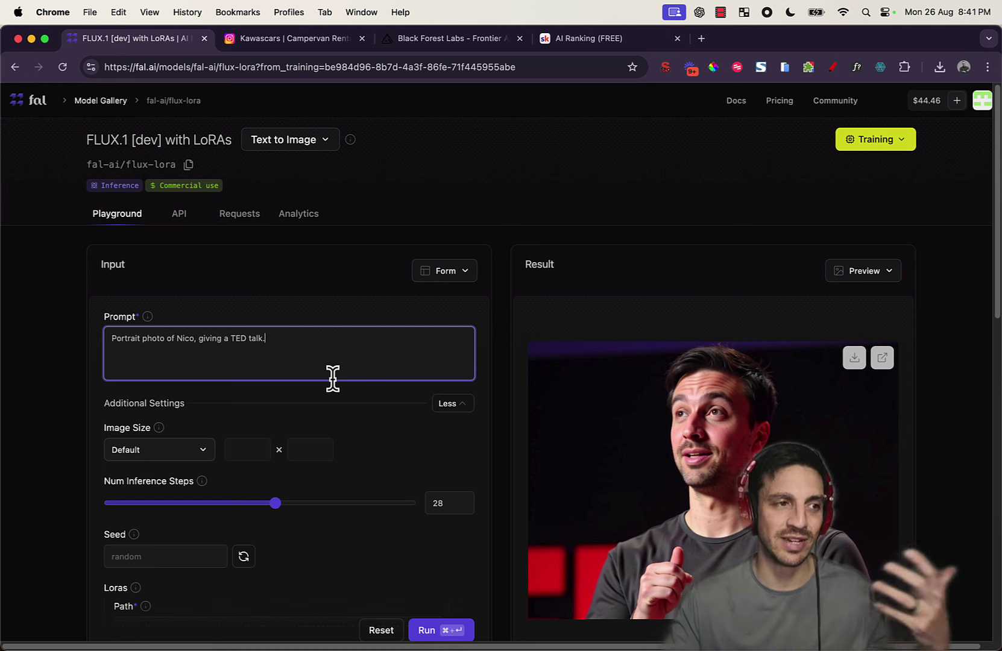
pyautogui.press('super+a')
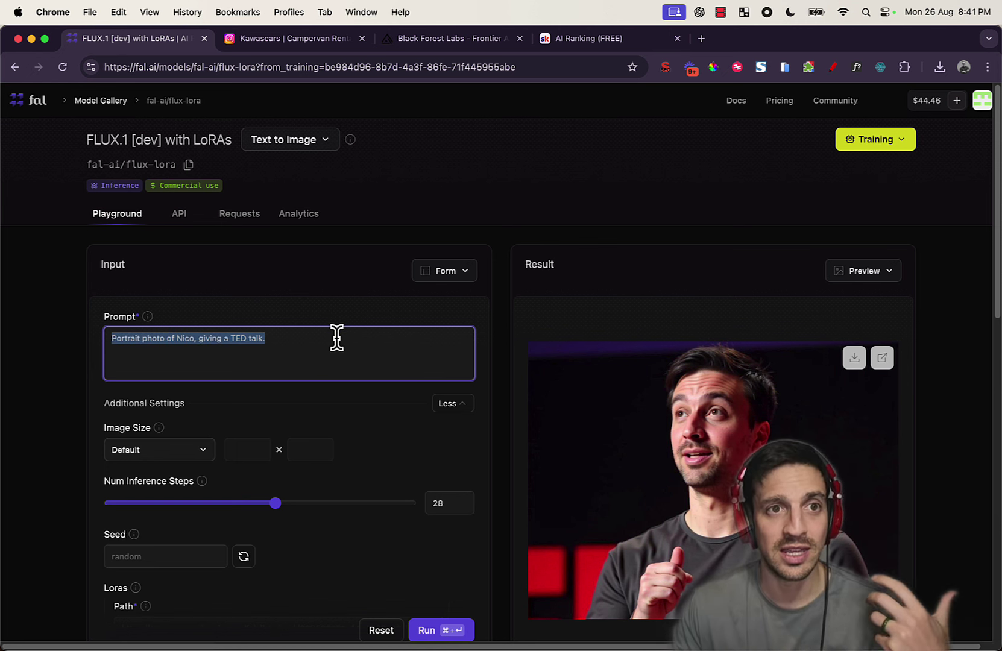
pyautogui.scroll(-4, 324, 327)
pyautogui.scroll(3, 328, 328)
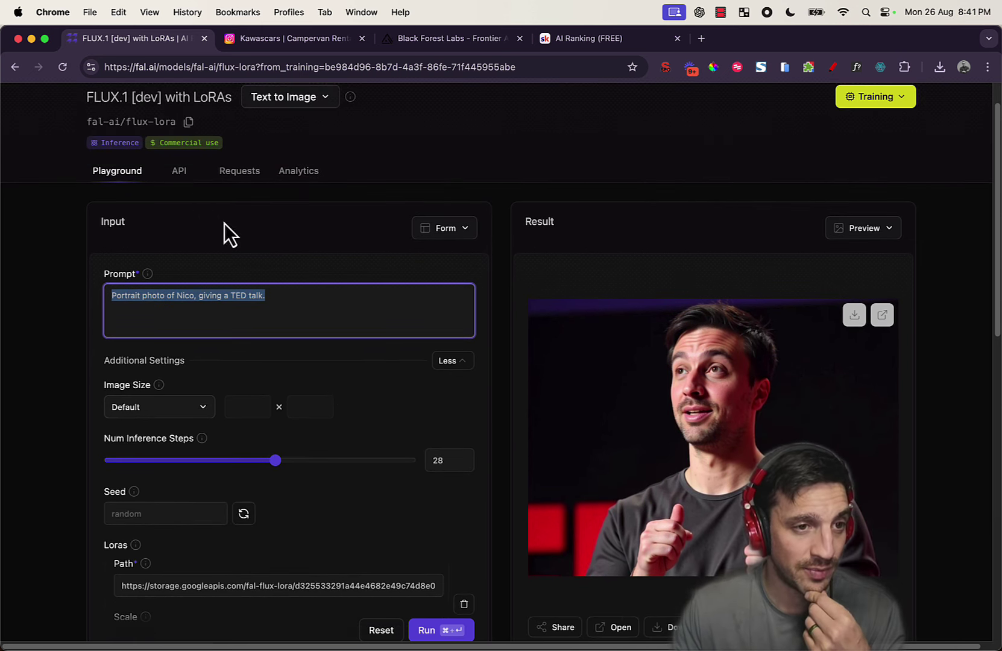
pyautogui.scroll(2, 362, 325)
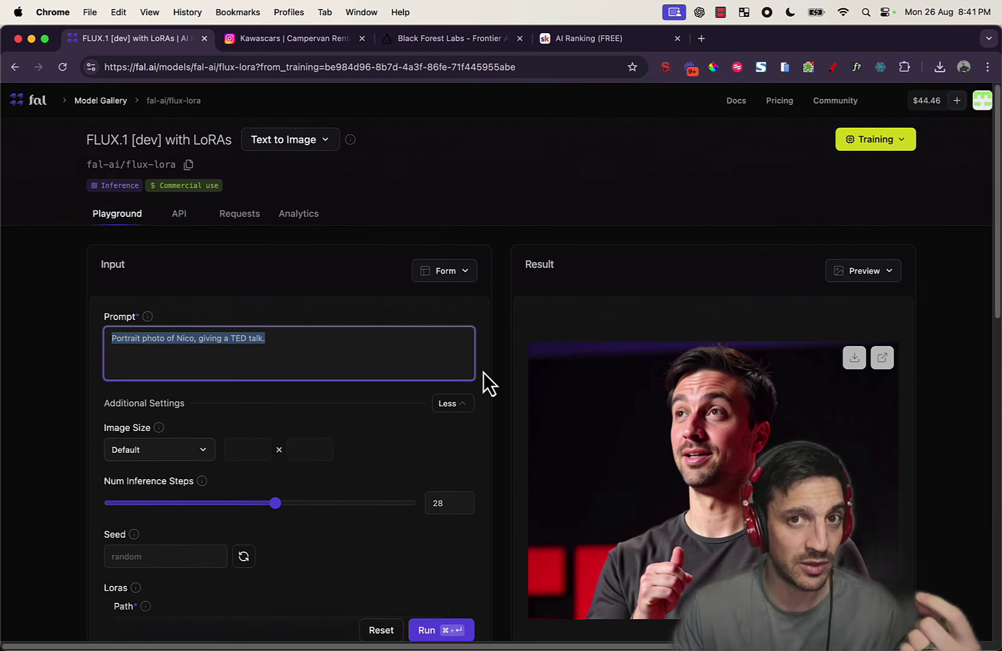
# Step: From the Flux LoRA training history, open the 0eb20291 LoRA's playground with its 'Portrait photo of Kawascar' prompt
pyautogui.click(106, 101)
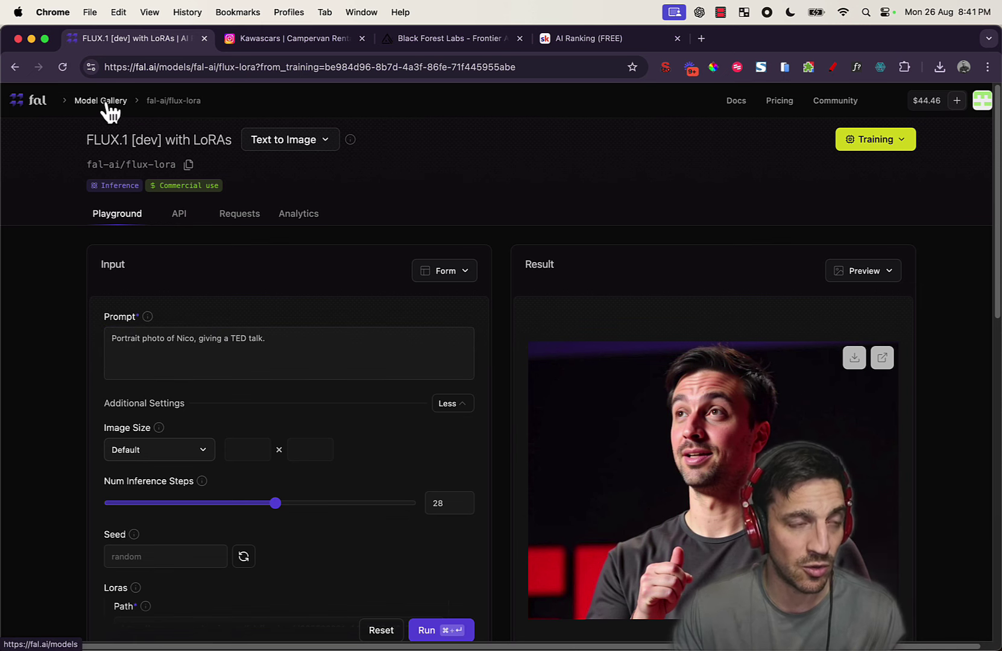
pyautogui.click(215, 348)
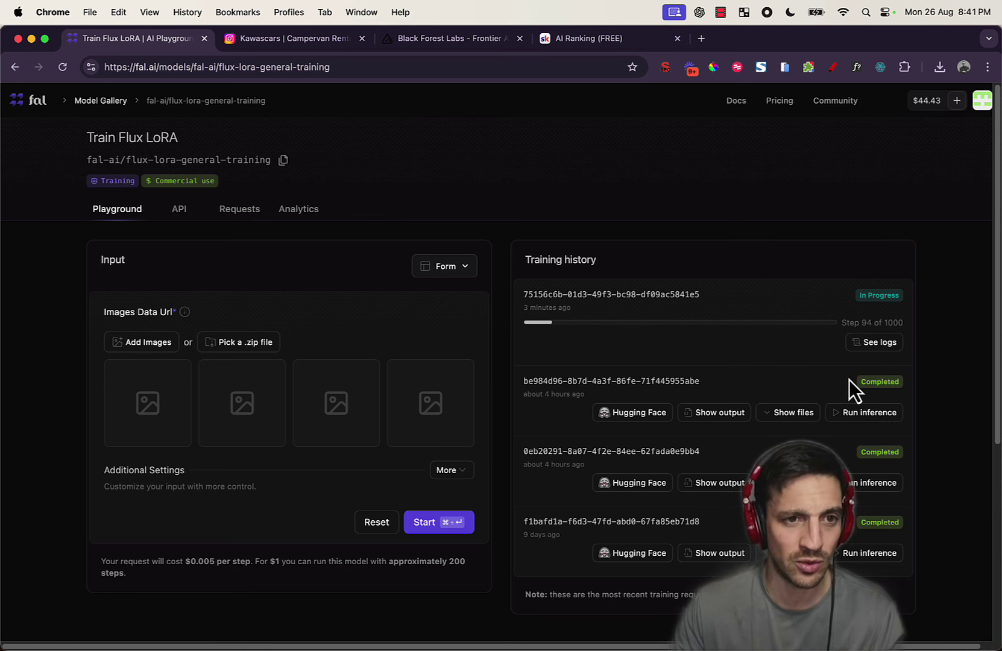
pyautogui.click(870, 415)
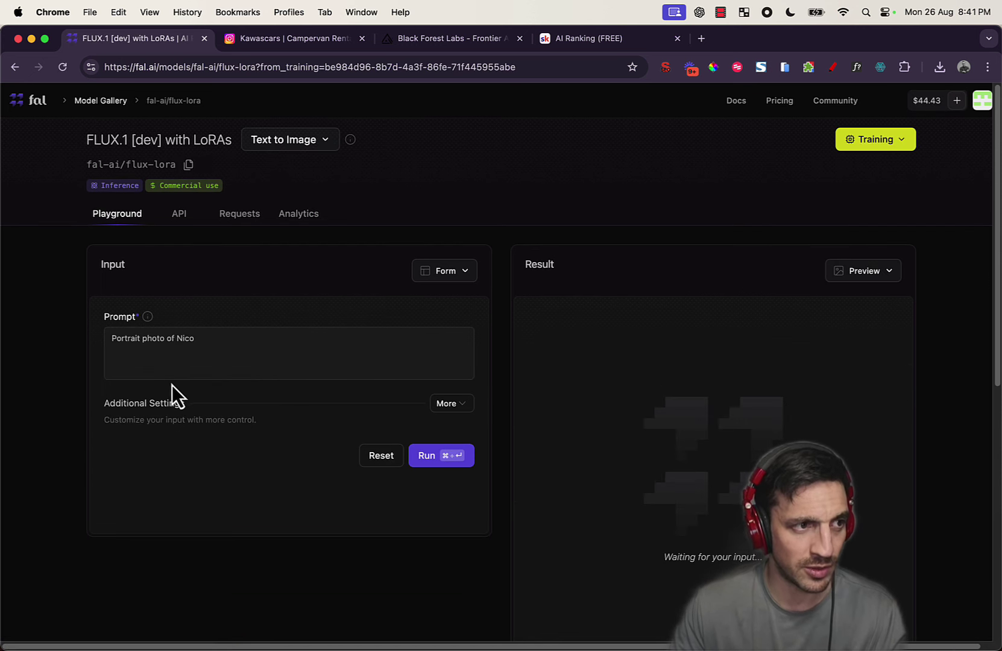
pyautogui.click(165, 346)
pyautogui.press('super+bracketleft')
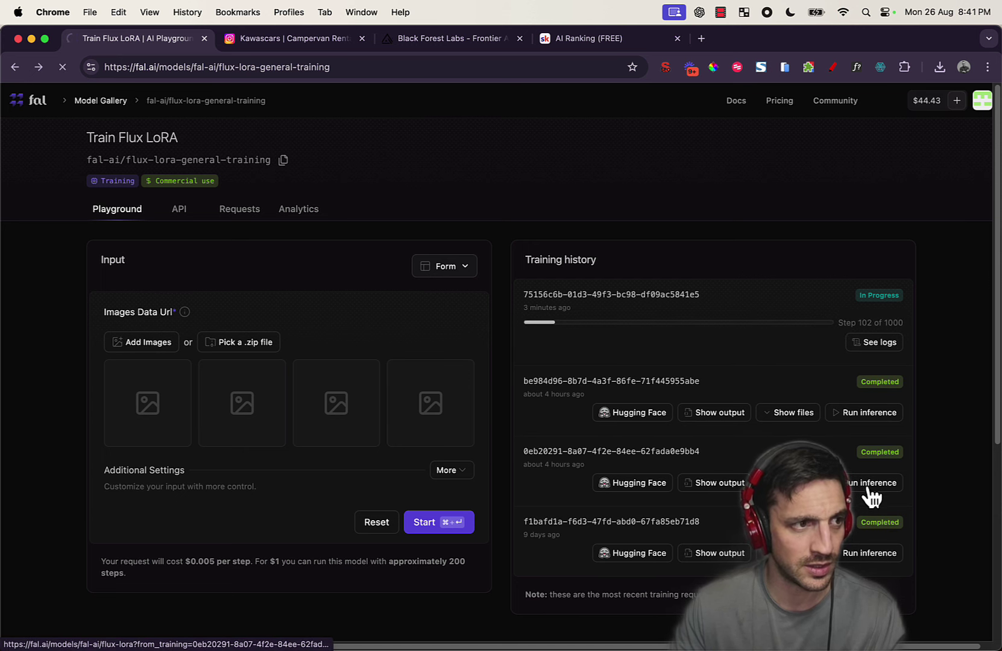
pyautogui.click(868, 486)
pyautogui.click(270, 350)
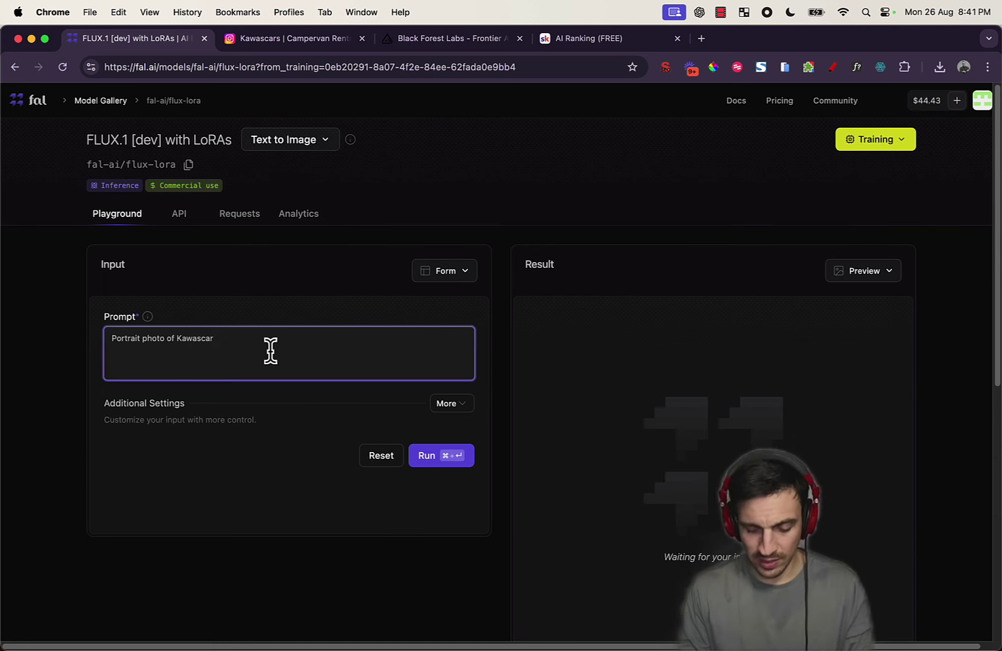
# Step: Rewrite the prompt as a front view of Kawascar with Patagonian mountains in the background
pyautogui.write('. The')
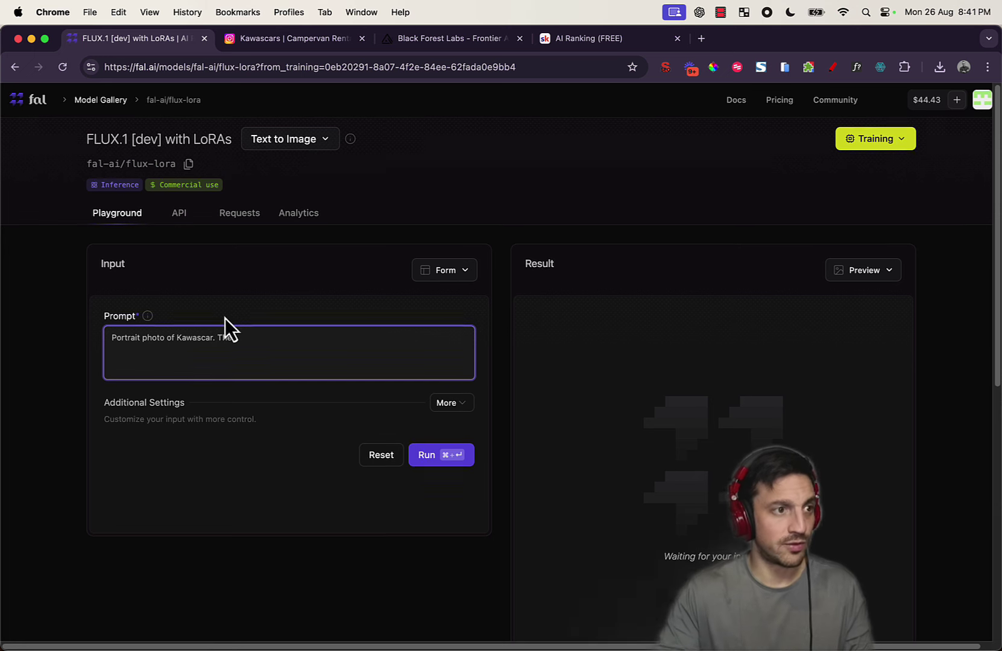
pyautogui.scroll(-1, 220, 321)
pyautogui.click(106, 335)
pyautogui.write('a front')
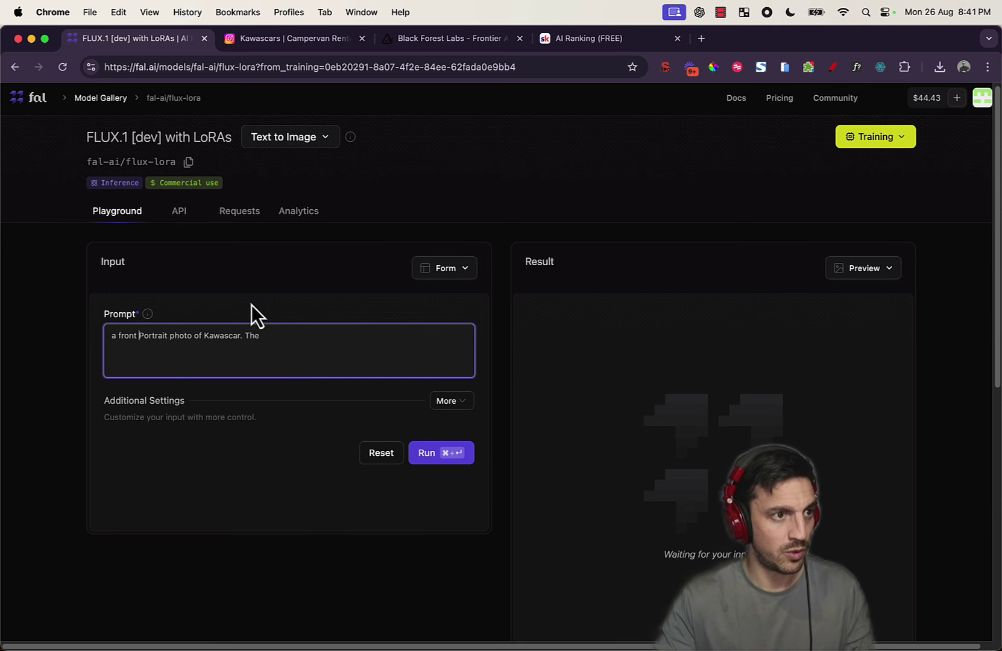
pyautogui.doubleClick(247, 336)
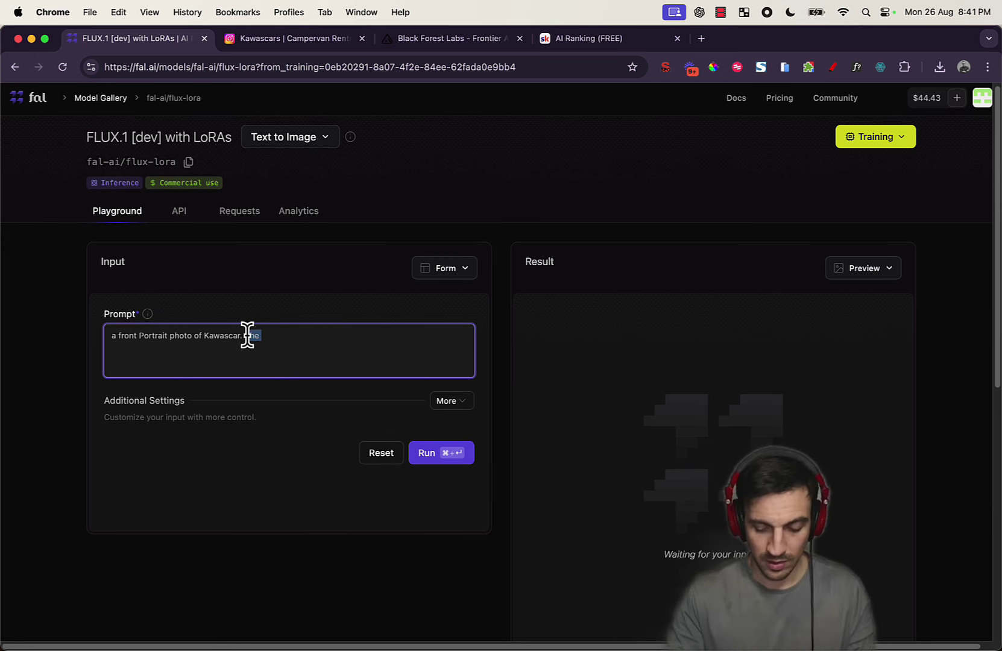
pyautogui.press('BackSpace')
pyautogui.write('The see the patagonian mountains in the background in a beautifull sunset')
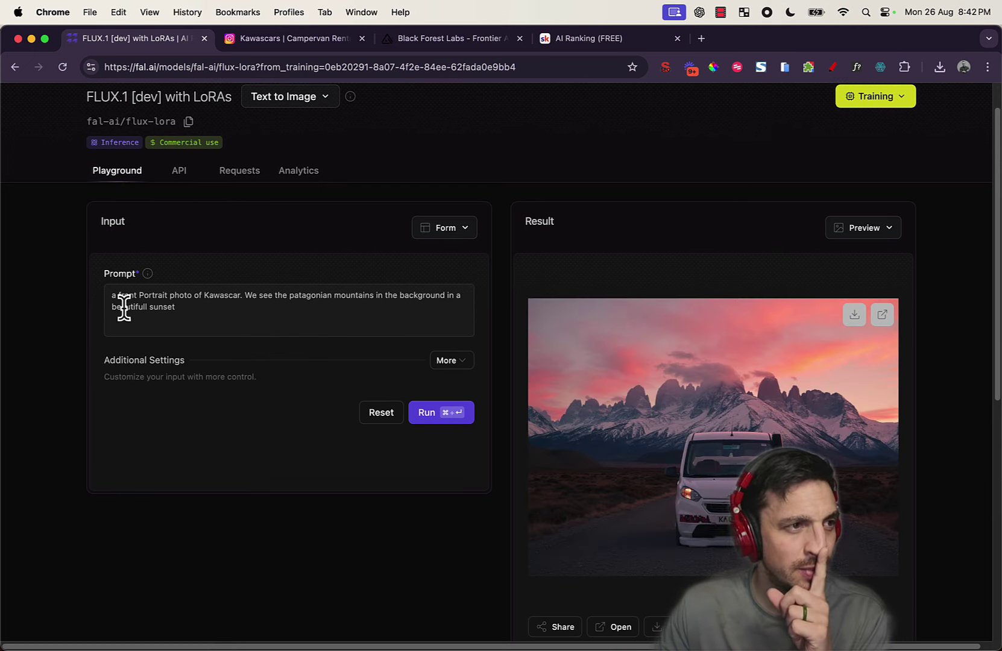
# Step: Change the prompt to a side front view and expand the additional settings
pyautogui.click(118, 295)
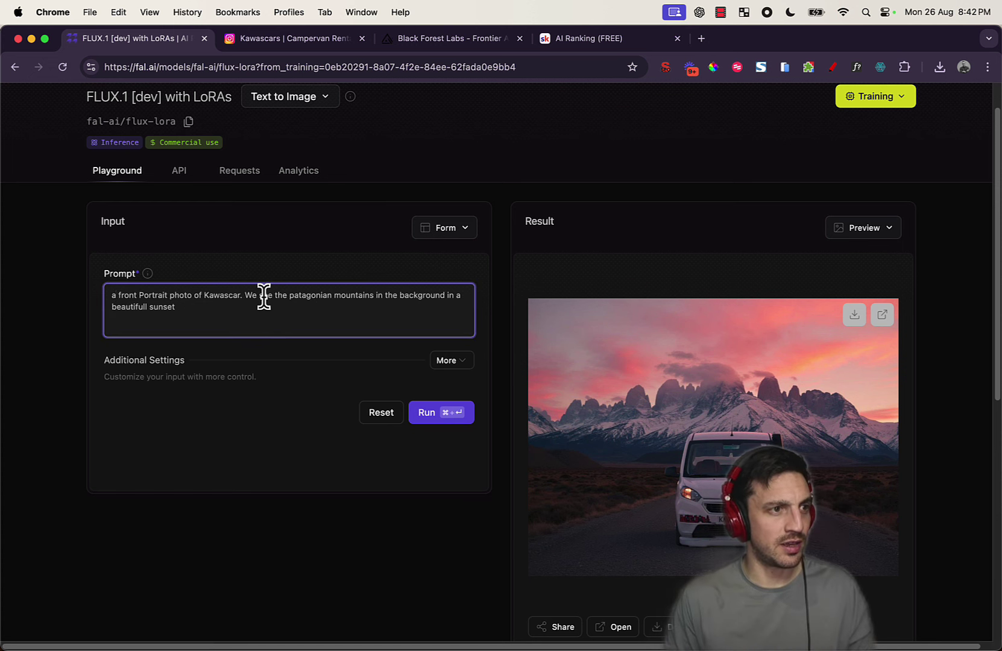
pyautogui.write('side')
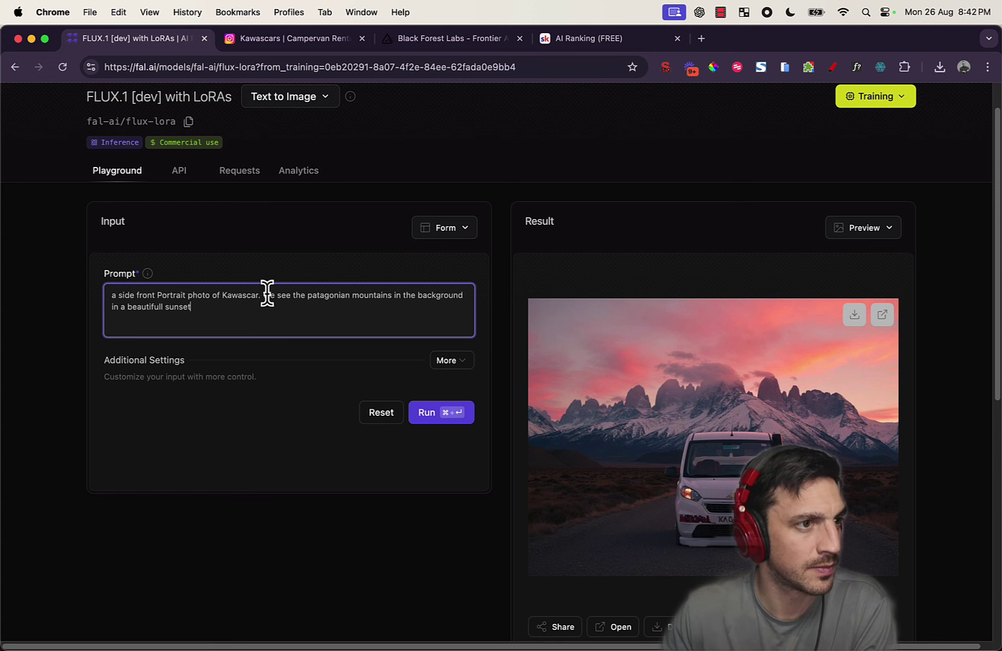
pyautogui.click(448, 361)
pyautogui.scroll(-5, 461, 377)
# Step: Set inference steps to 45 with guidance scale 6 and generate the new image
pyautogui.scroll(-1, 470, 435)
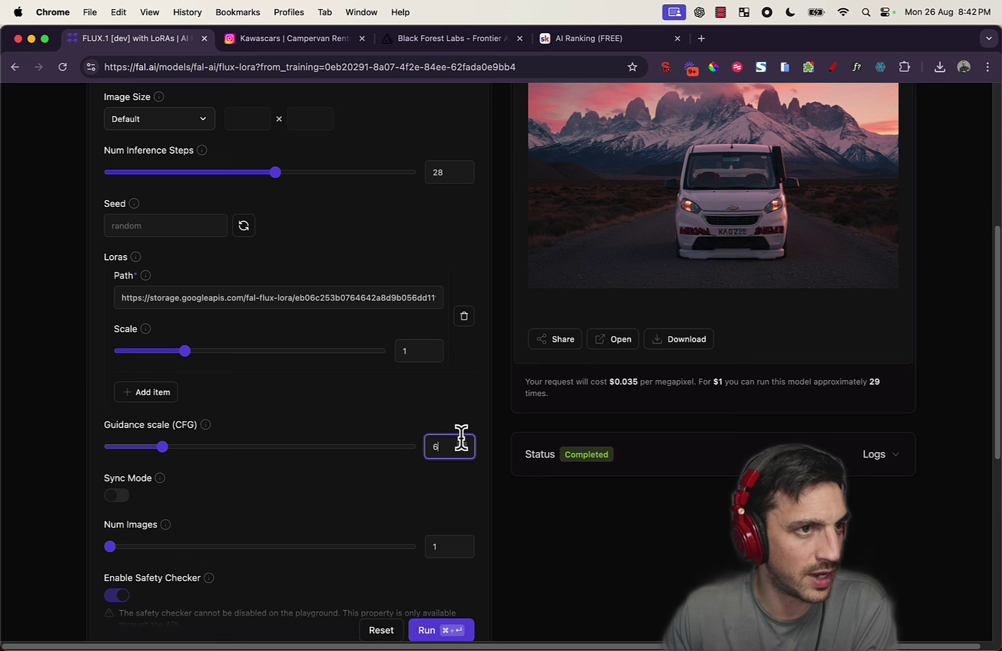
pyautogui.doubleClick(434, 172)
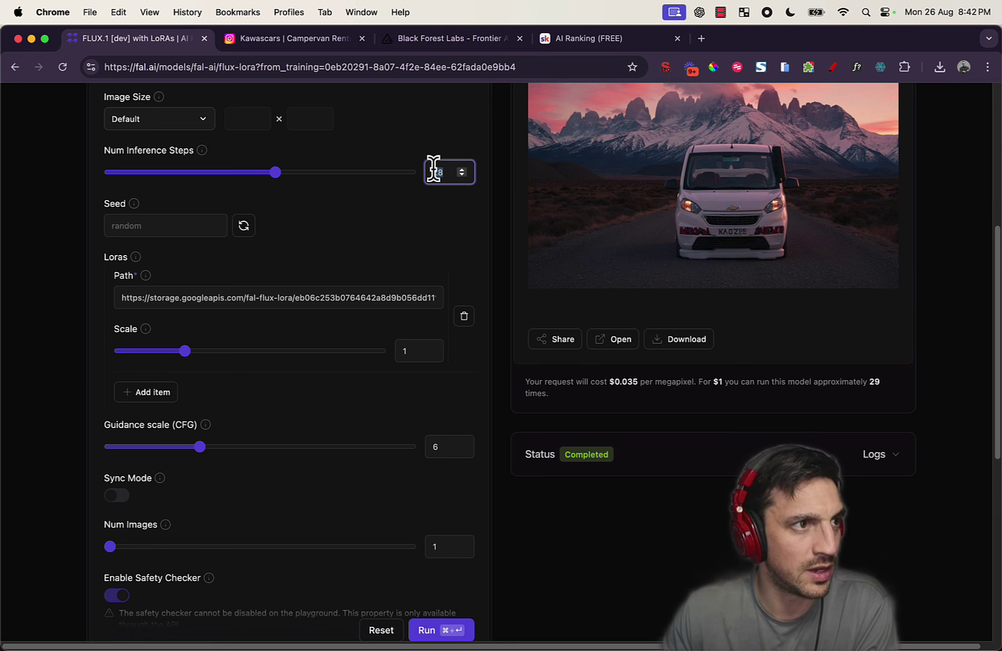
pyautogui.write('45')
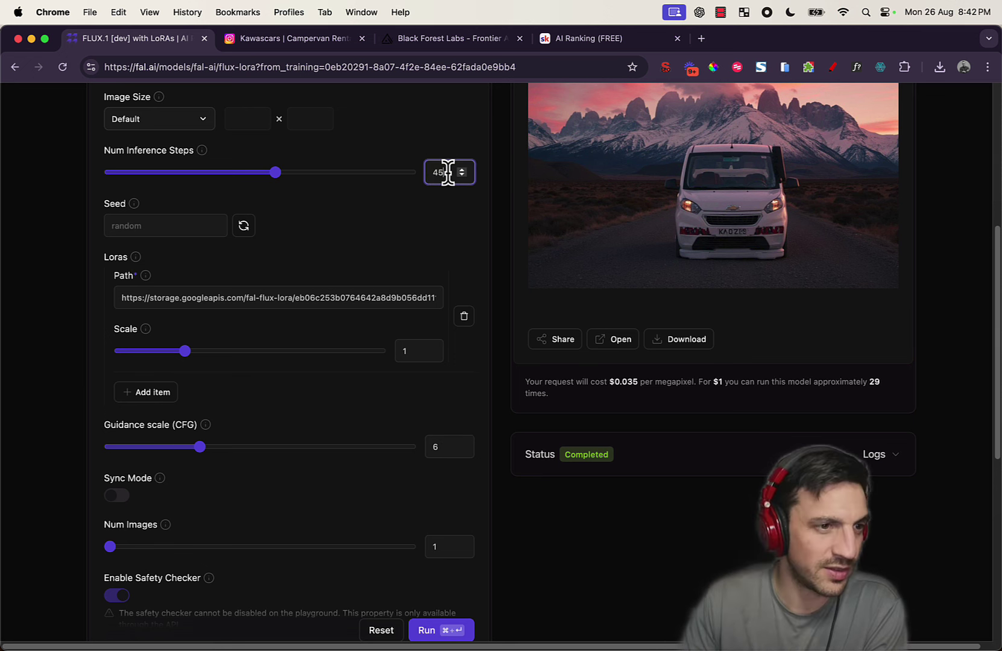
pyautogui.scroll(-5, 425, 335)
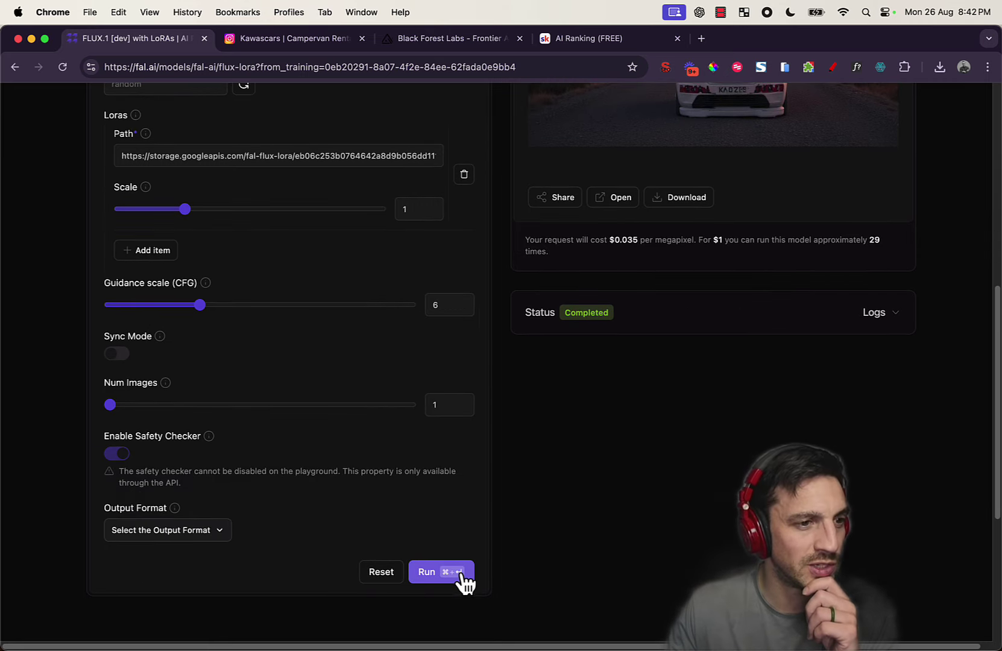
pyautogui.click(457, 578)
pyautogui.scroll(15, 431, 465)
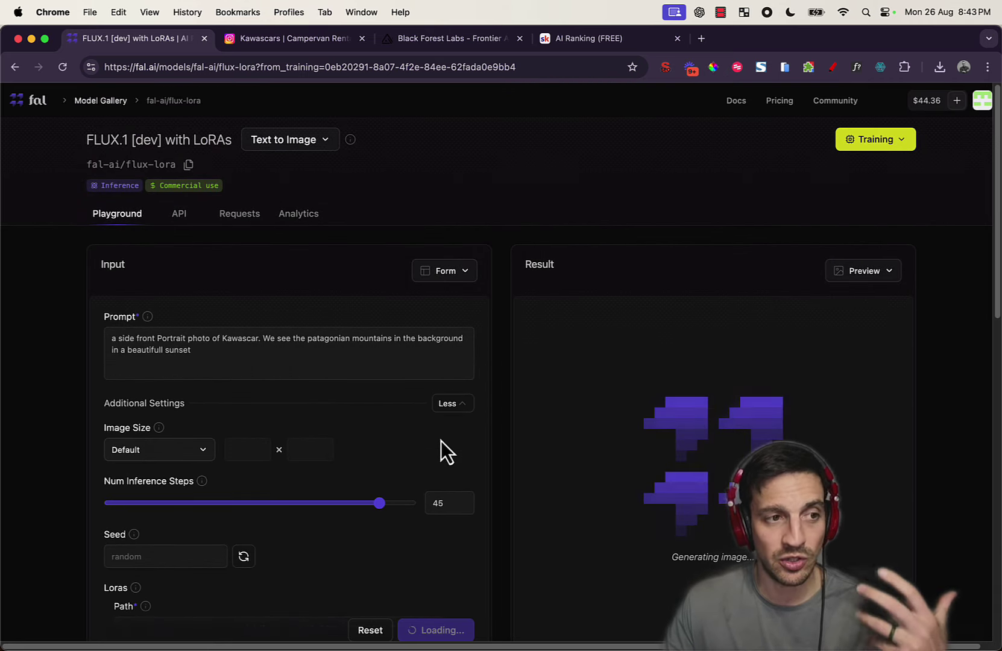
pyautogui.scroll(-4, 441, 441)
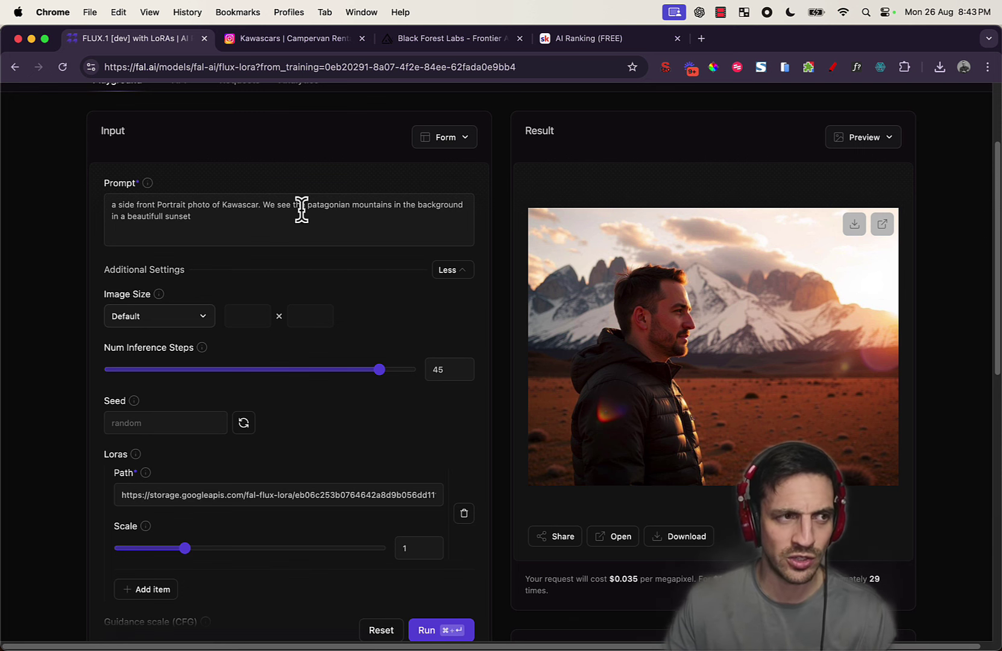
pyautogui.click(265, 205)
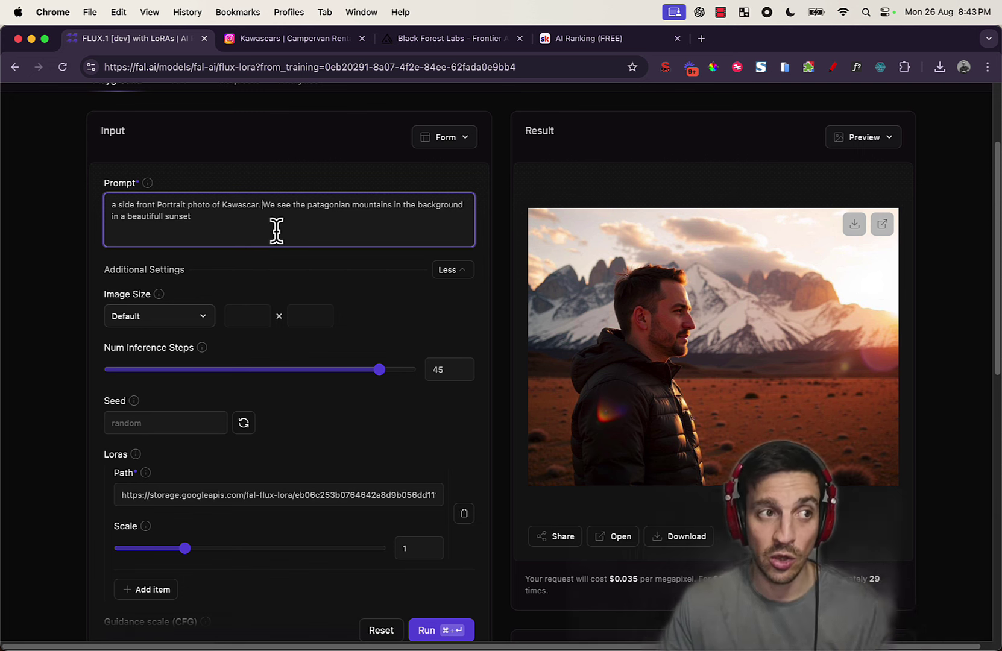
# Step: Add 'The white van has the 'Kawascar' logo on it side.' after 'Kawascar.' and generate
pyautogui.write("The white van has the 'Kawascar' logo on it side.")
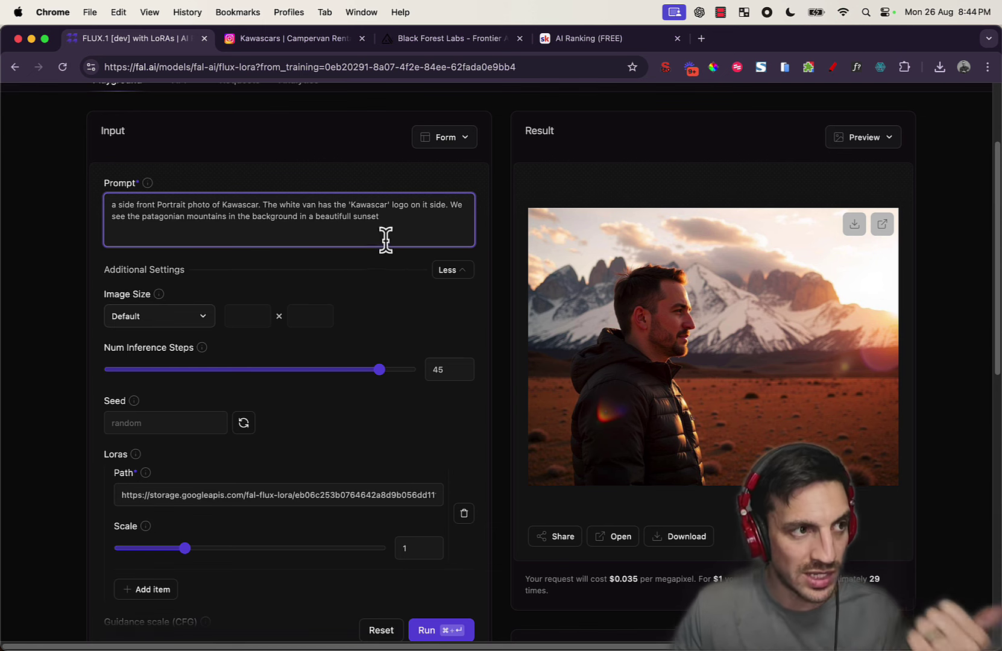
pyautogui.scroll(-2, 465, 369)
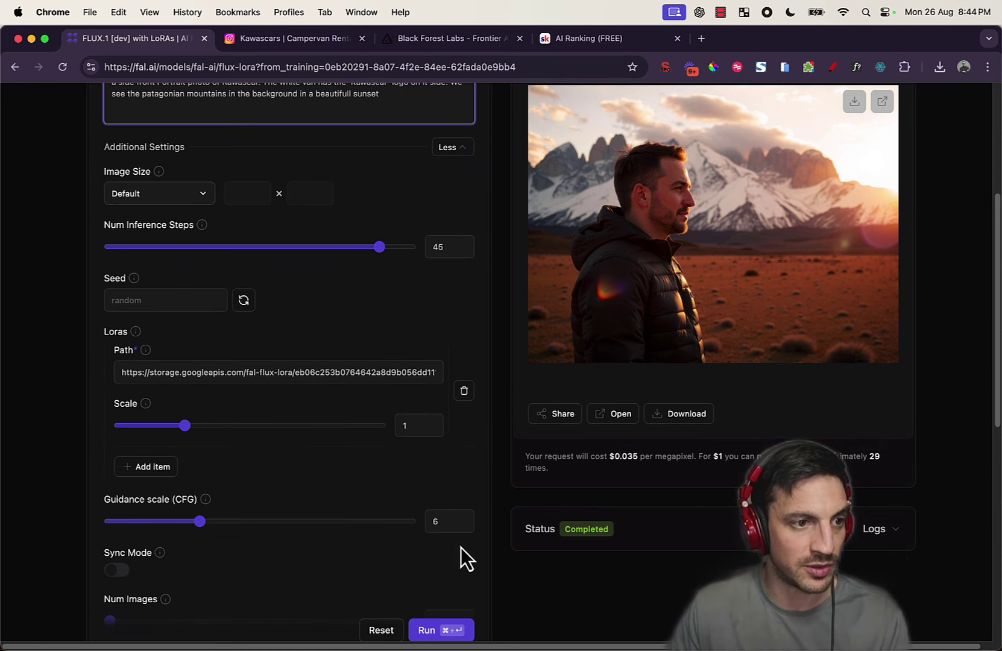
pyautogui.click(453, 631)
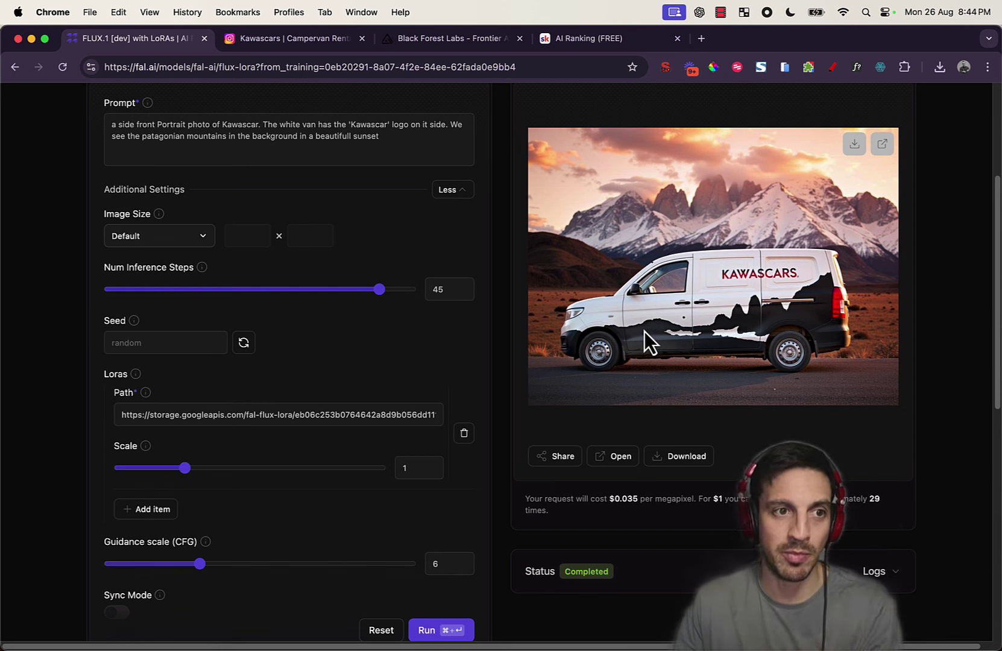
# Step: Scroll through the result of the white Kawascar-logo van before the sunset Patagonian peaks
pyautogui.scroll(1, 603, 353)
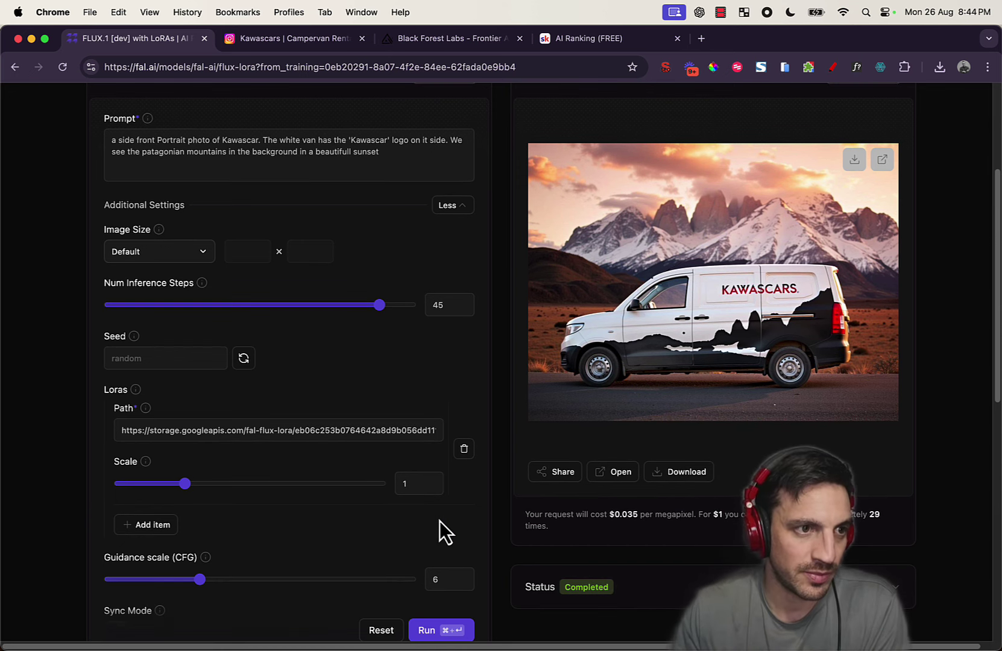
pyautogui.scroll(5, 439, 520)
pyautogui.scroll(-1, 273, 416)
pyautogui.scroll(1, 284, 422)
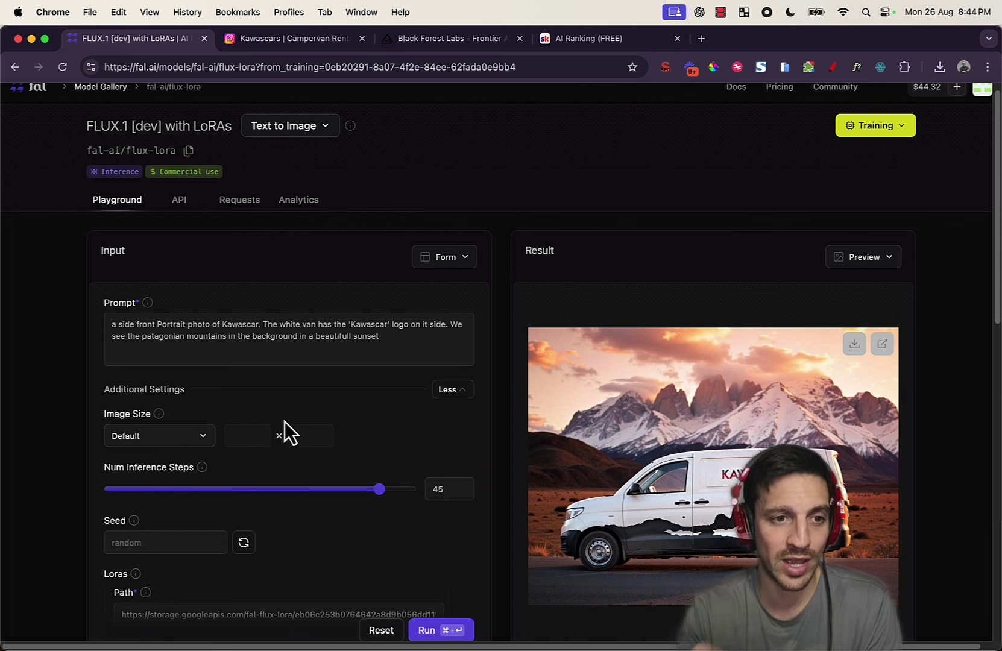
pyautogui.scroll(1, 290, 425)
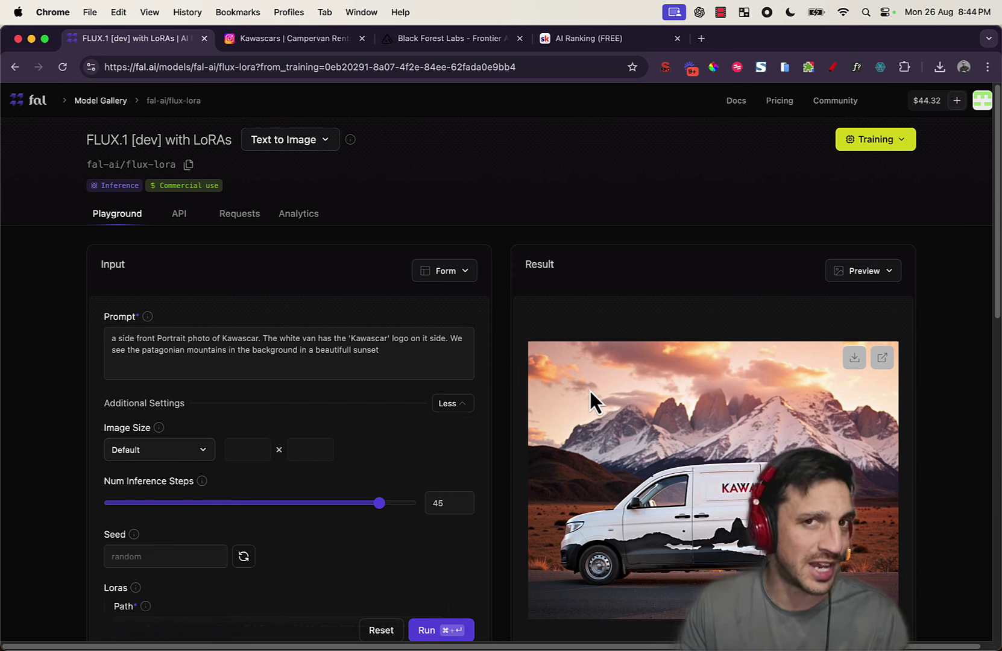
# Step: Switch to the AI Ranking community tab, then to the Black Forest Labs FLUX.1 site
pyautogui.click(587, 40)
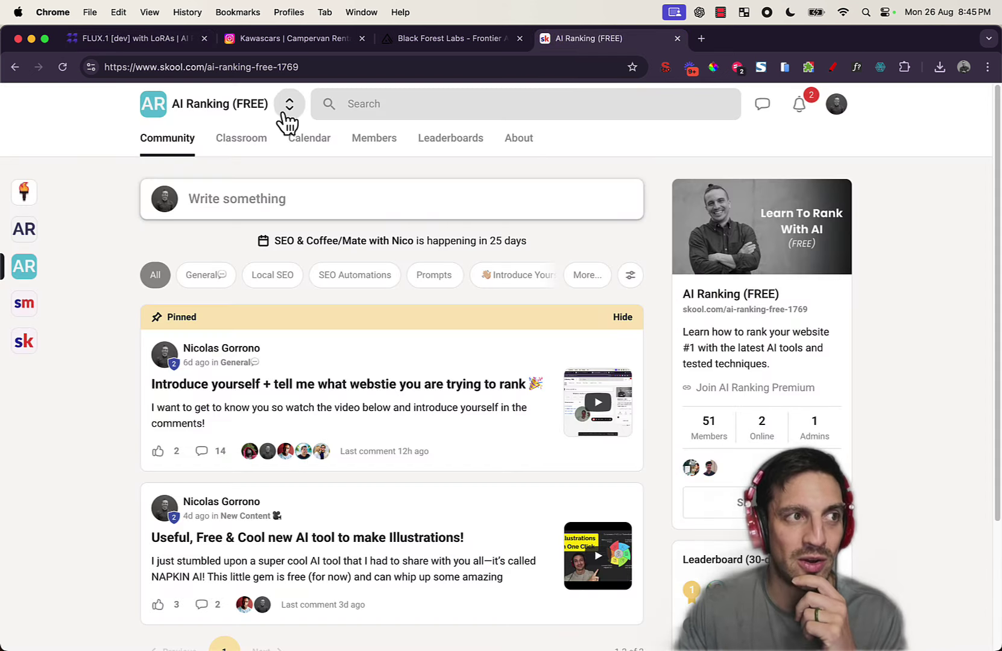
pyautogui.click(414, 41)
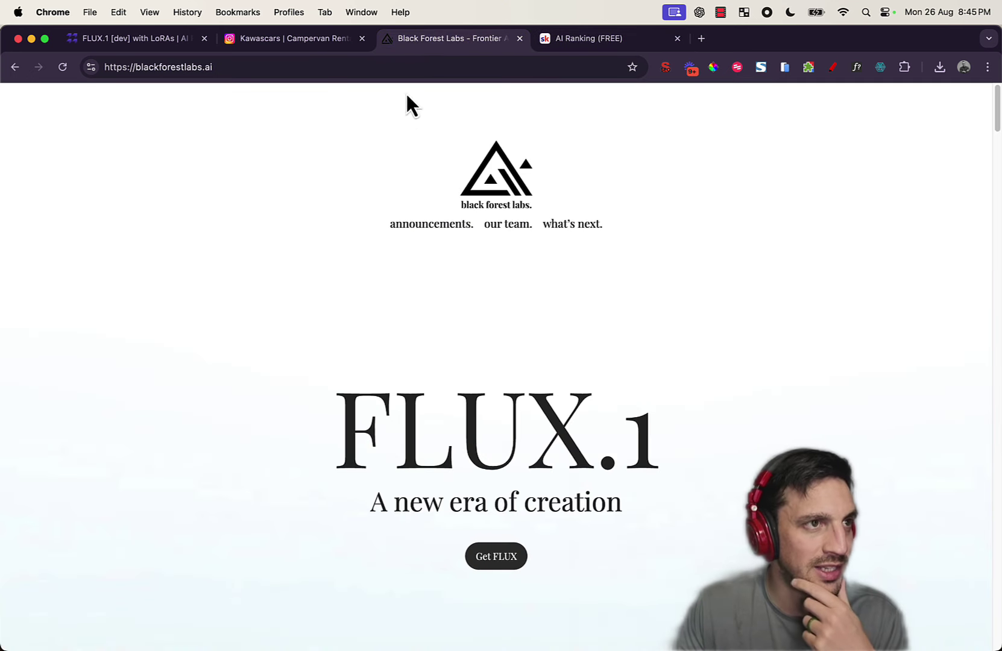
pyautogui.click(144, 42)
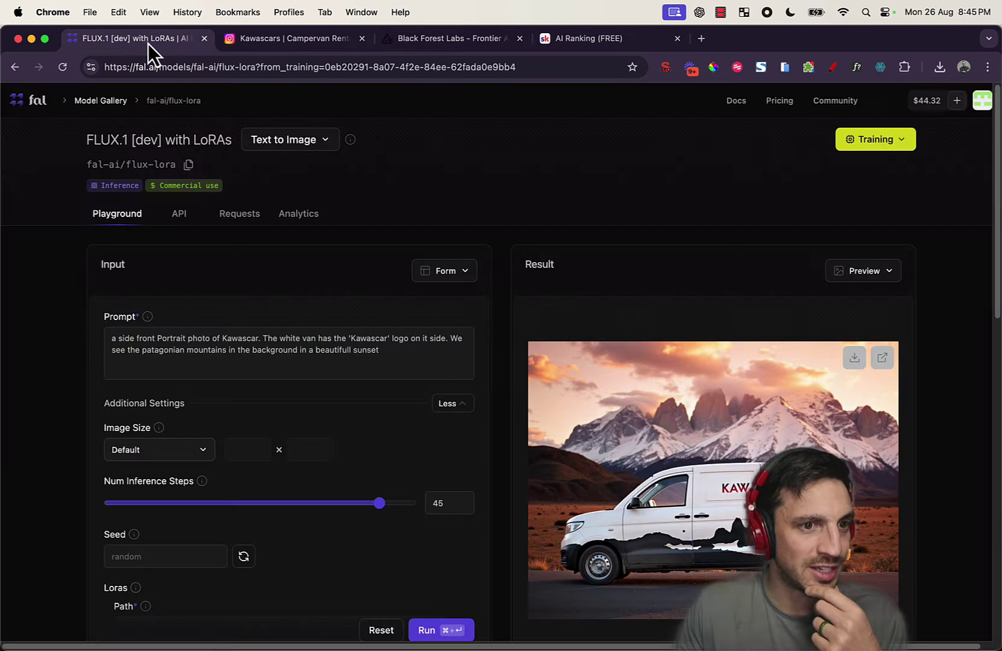